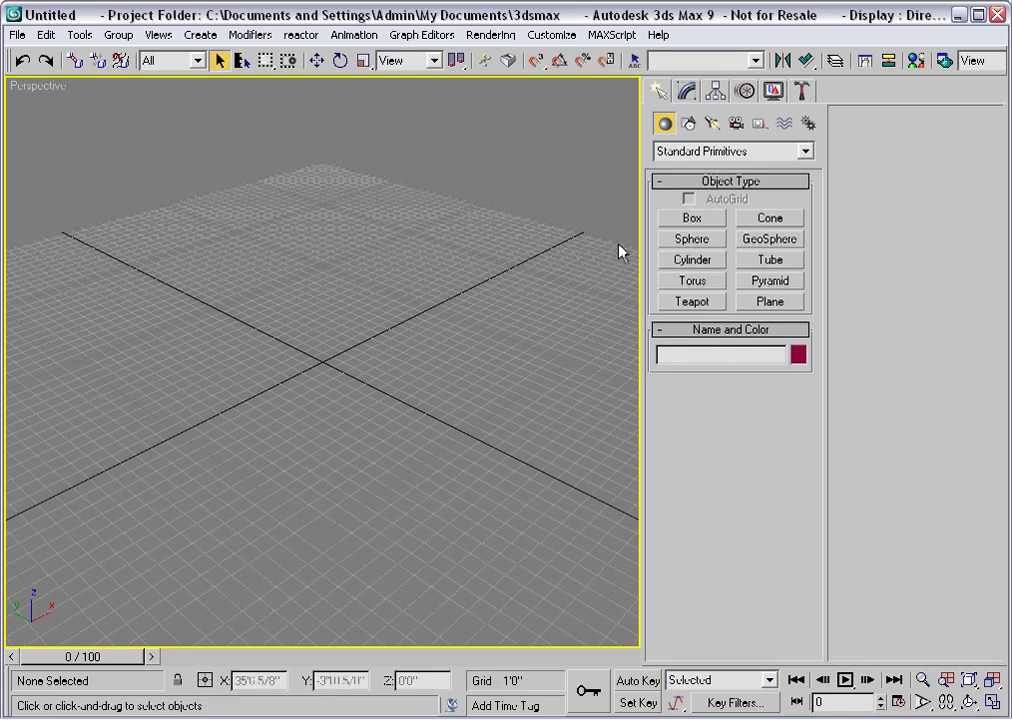
# Step: Create a box via Keyboard Entry, 3'0" long, 2'0" wide and 2'6" high
pyautogui.click(714, 221)
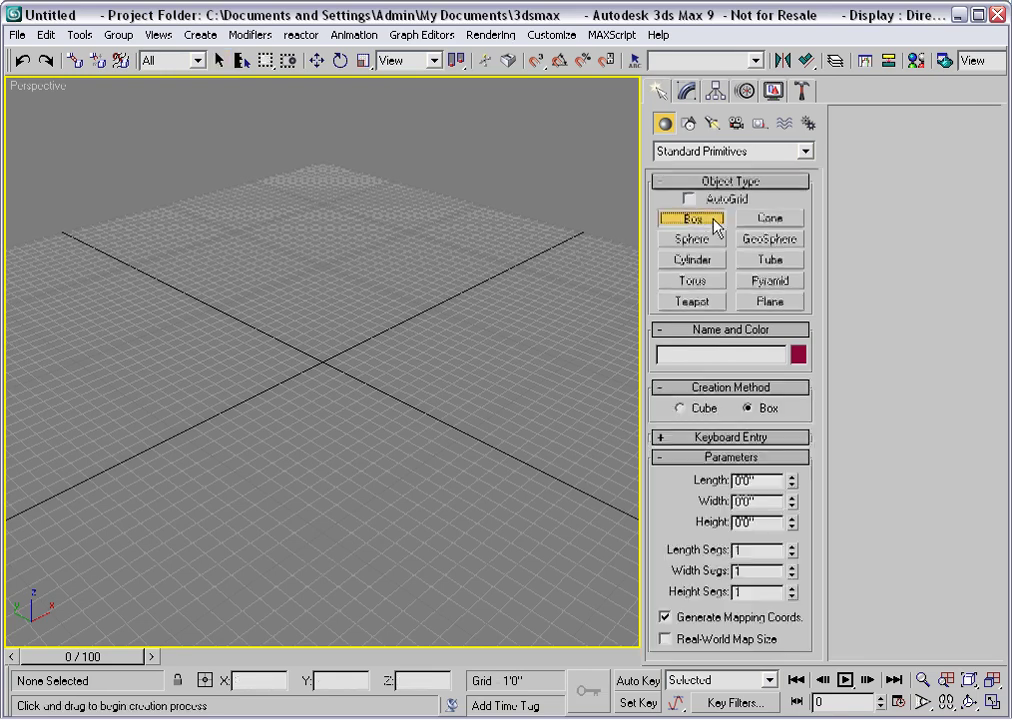
pyautogui.click(720, 440)
pyautogui.doubleClick(737, 532)
pyautogui.write('3')
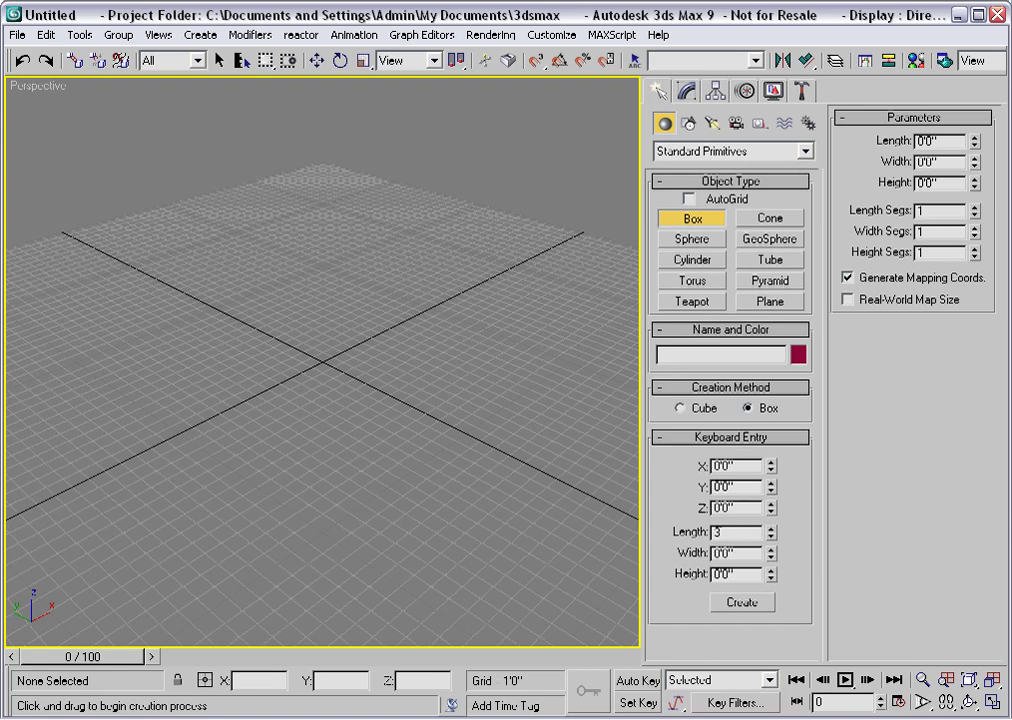
pyautogui.press('Tab')
pyautogui.write('2')
pyautogui.press('Tab')
pyautogui.write('3')
pyautogui.click(736, 603)
# Step: Zoom to the box, select Box01 in the Modify panel, hide the grid and orbit the view
pyautogui.rightClick(490, 495)
pyautogui.click(490, 497)
pyautogui.press('z')
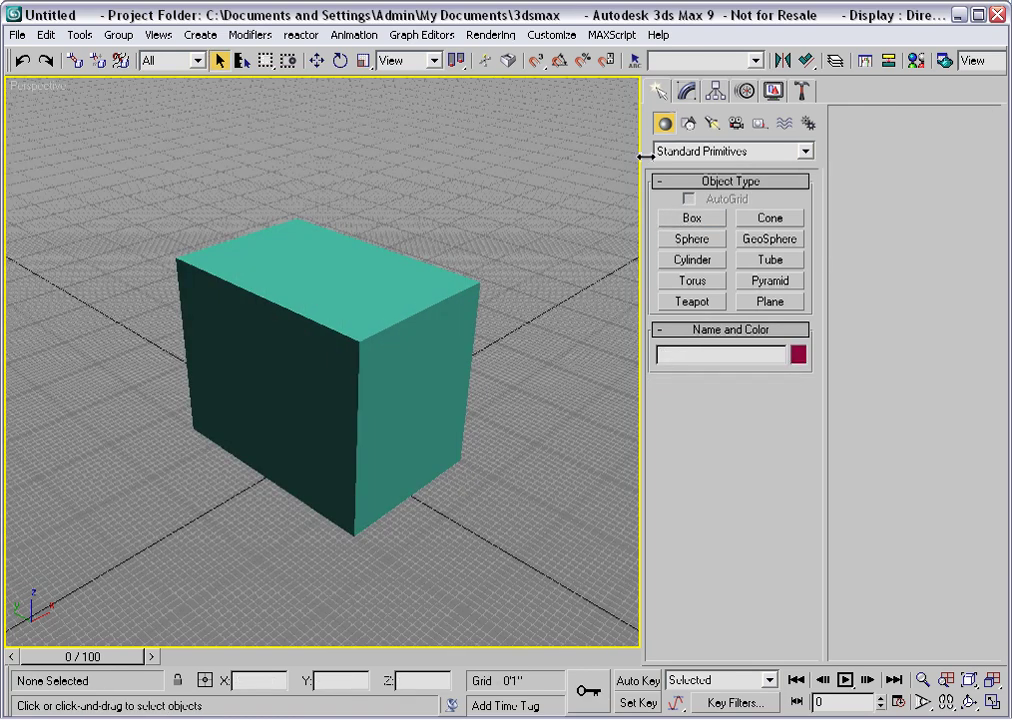
pyautogui.click(686, 91)
pyautogui.click(360, 315)
pyautogui.press('g')
pyautogui.keyDown('alt'); pyautogui.moveTo(474, 413); pyautogui.dragTo(506, 431, button='middle'); pyautogui.keyUp('alt')
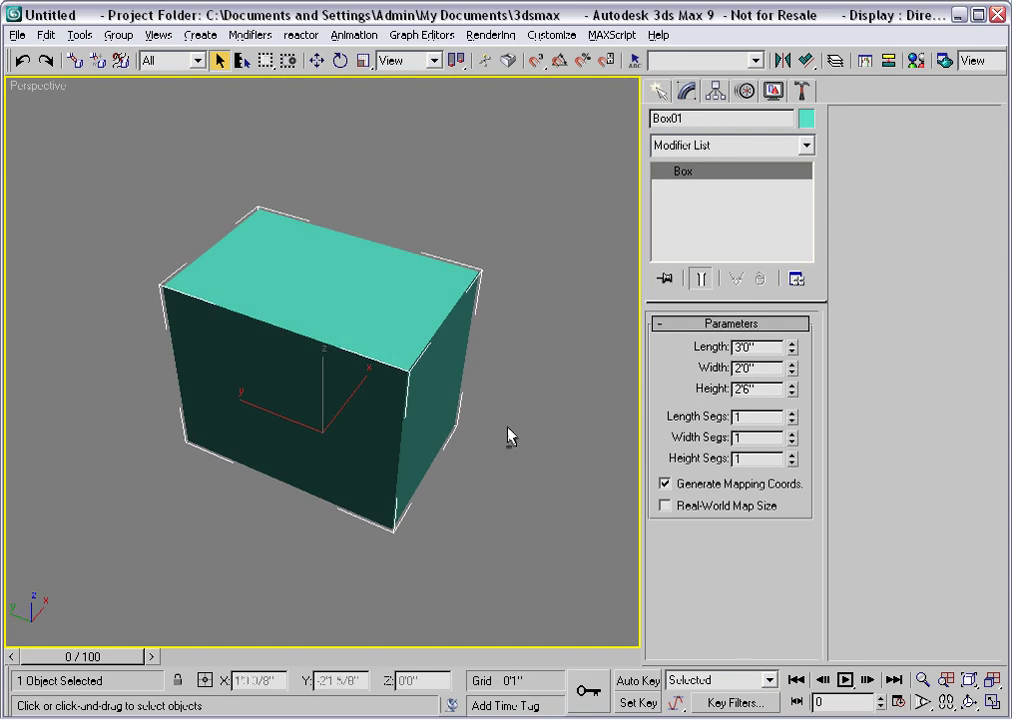
# Step: Convert Box01 from the modifier stack to an Editable Patch
pyautogui.rightClick(679, 189)
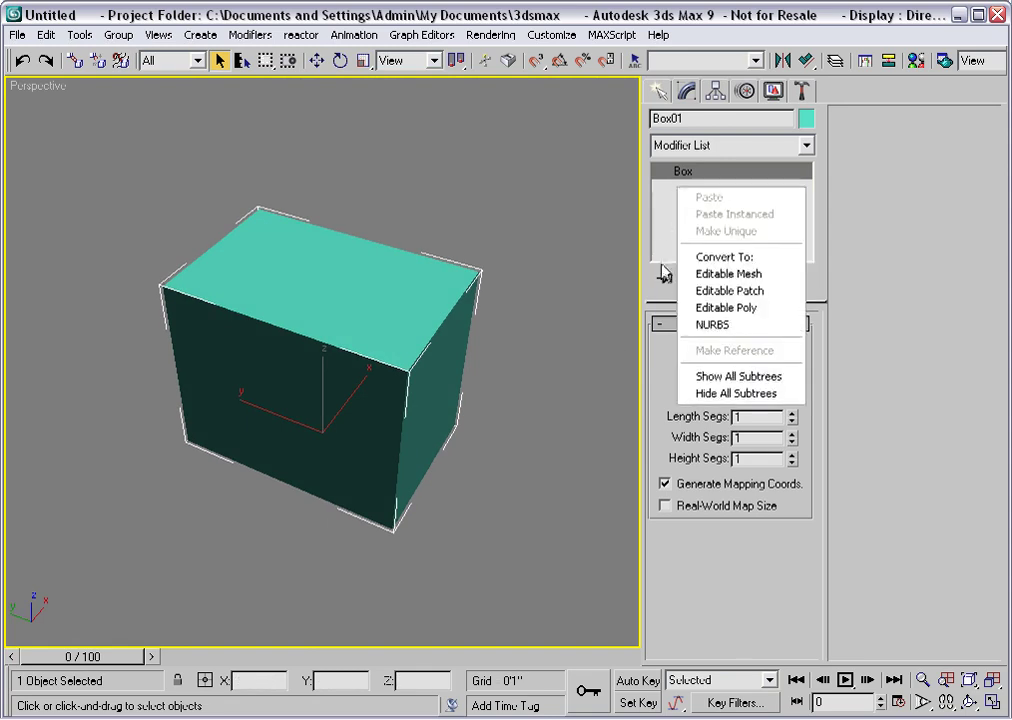
pyautogui.click(708, 291)
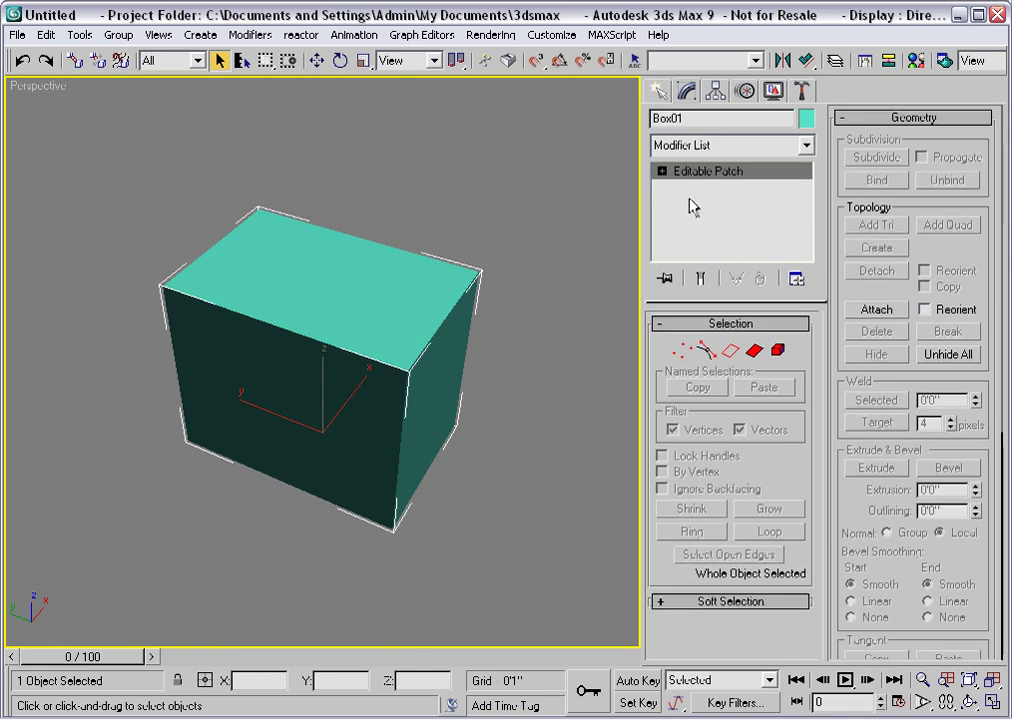
pyautogui.click(660, 92)
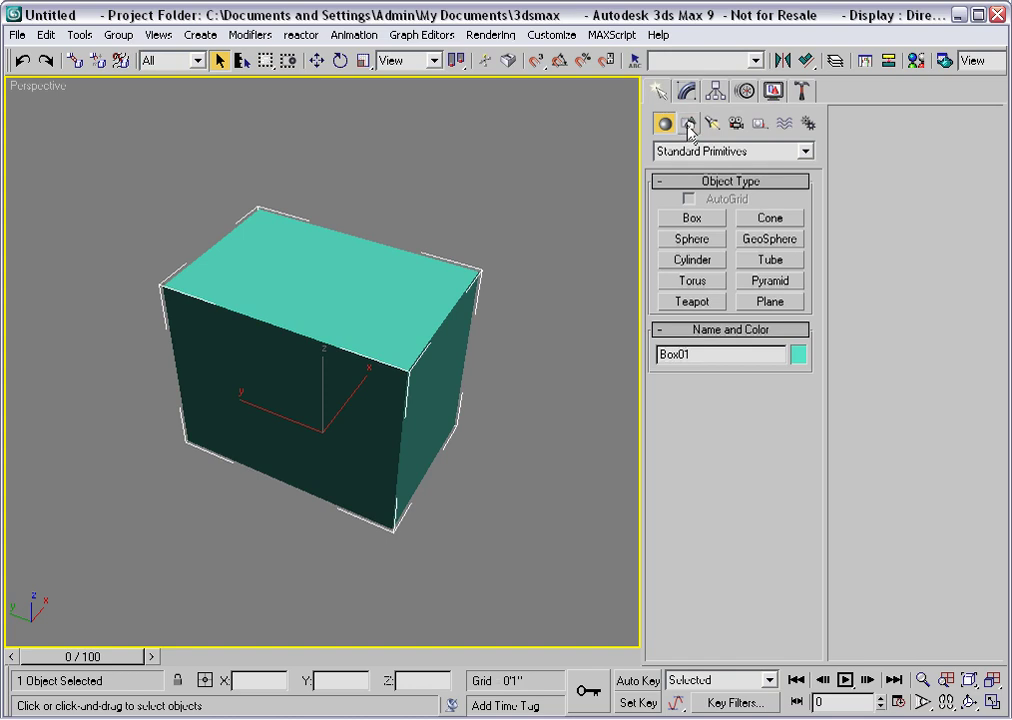
# Step: Draw a circle on the box's top face with AutoGrid enabled
pyautogui.click(689, 124)
pyautogui.click(686, 255)
pyautogui.click(688, 199)
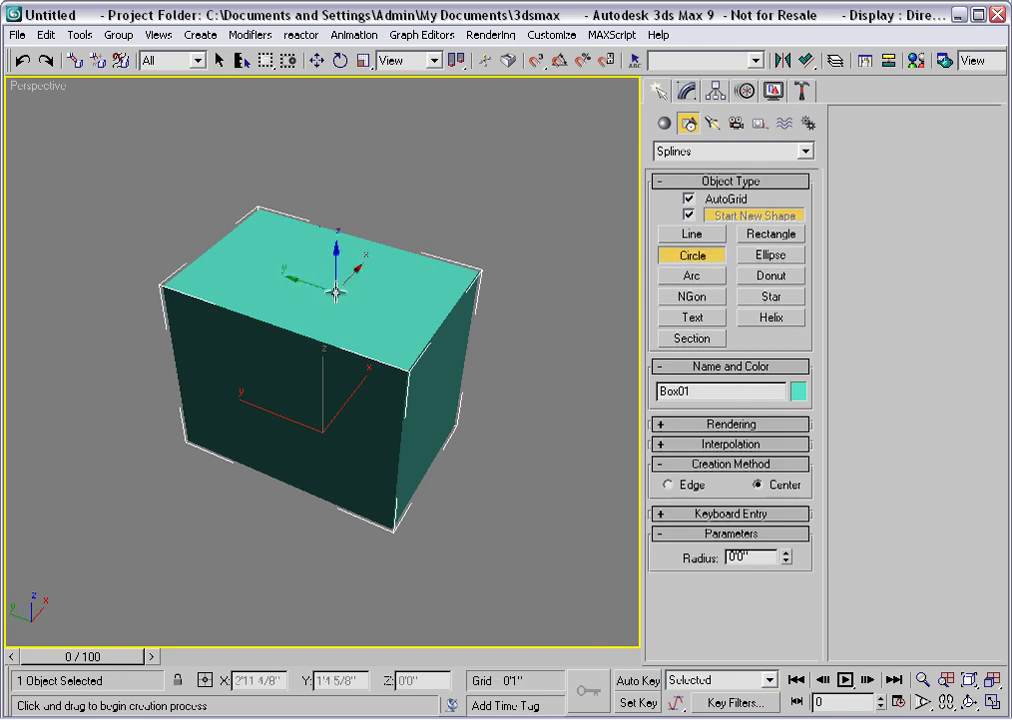
pyautogui.moveTo(346, 265); pyautogui.dragTo(345, 319)
pyautogui.rightClick(422, 314)
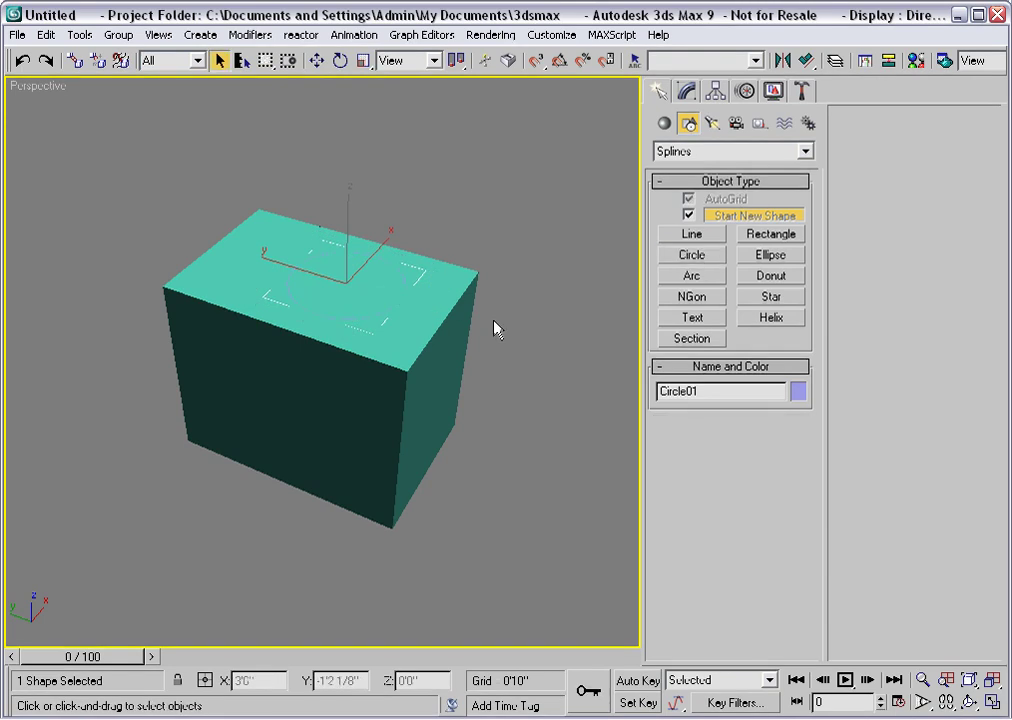
# Step: Align the circle to Box01's centre in X and Y
pyautogui.hotkey('alt', 'a')
pyautogui.click(452, 313)
pyautogui.click(413, 240)
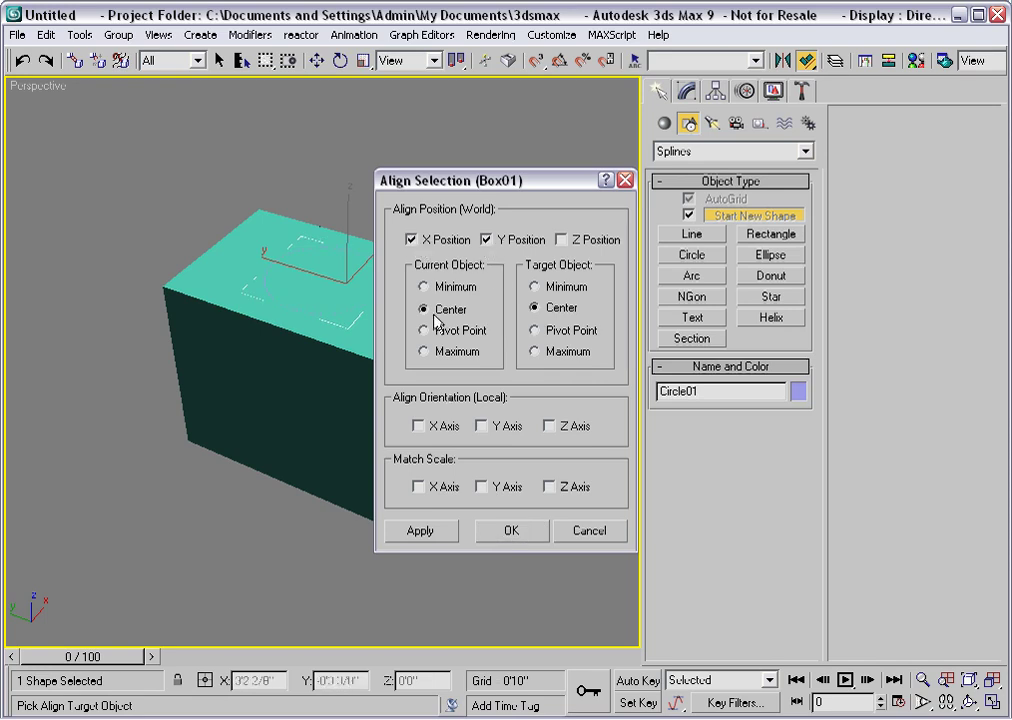
pyautogui.click(510, 531)
pyautogui.click(538, 520)
pyautogui.moveTo(535, 513); pyautogui.dragTo(510, 468, button='middle')
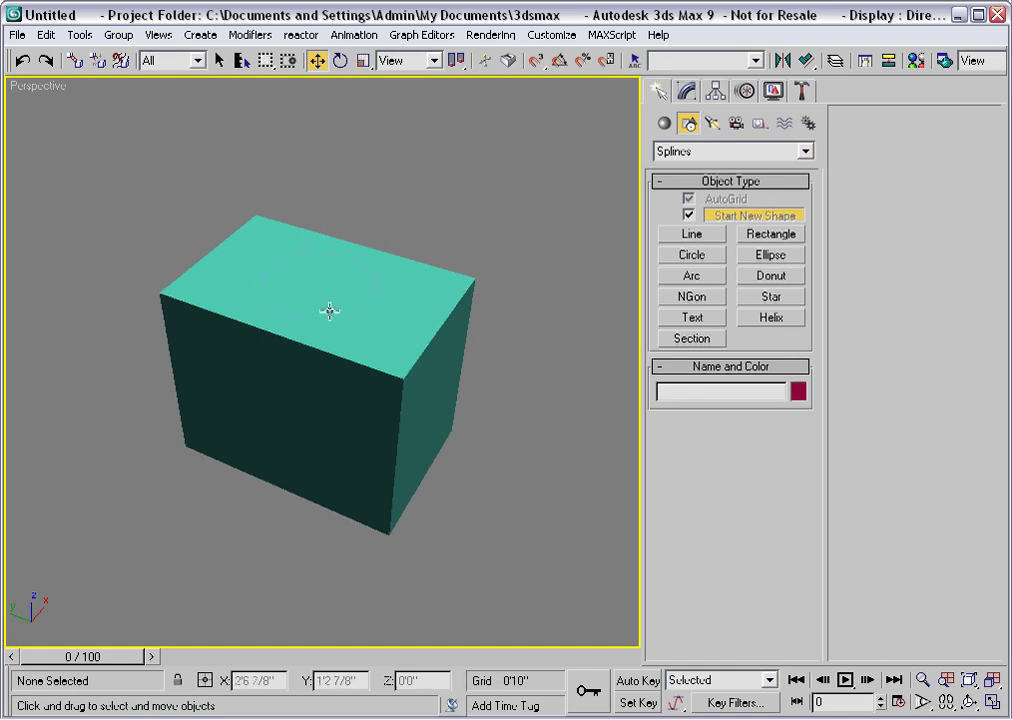
# Step: At Patch level, subdivide Box01's top patch into four patches
pyautogui.click(384, 328)
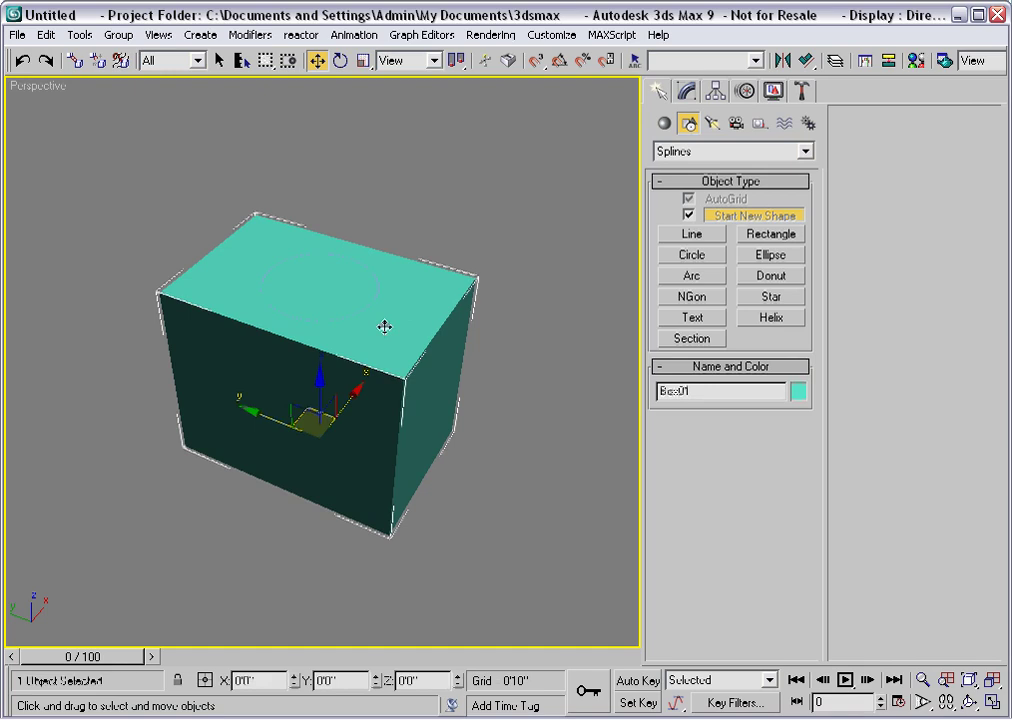
pyautogui.click(686, 92)
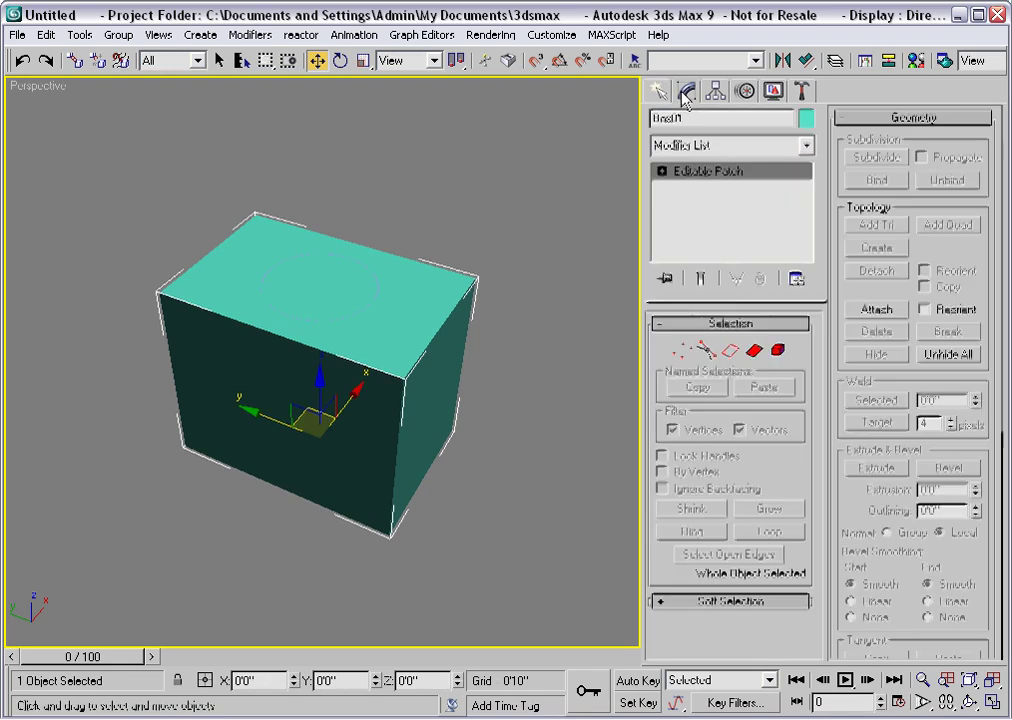
pyautogui.click(753, 352)
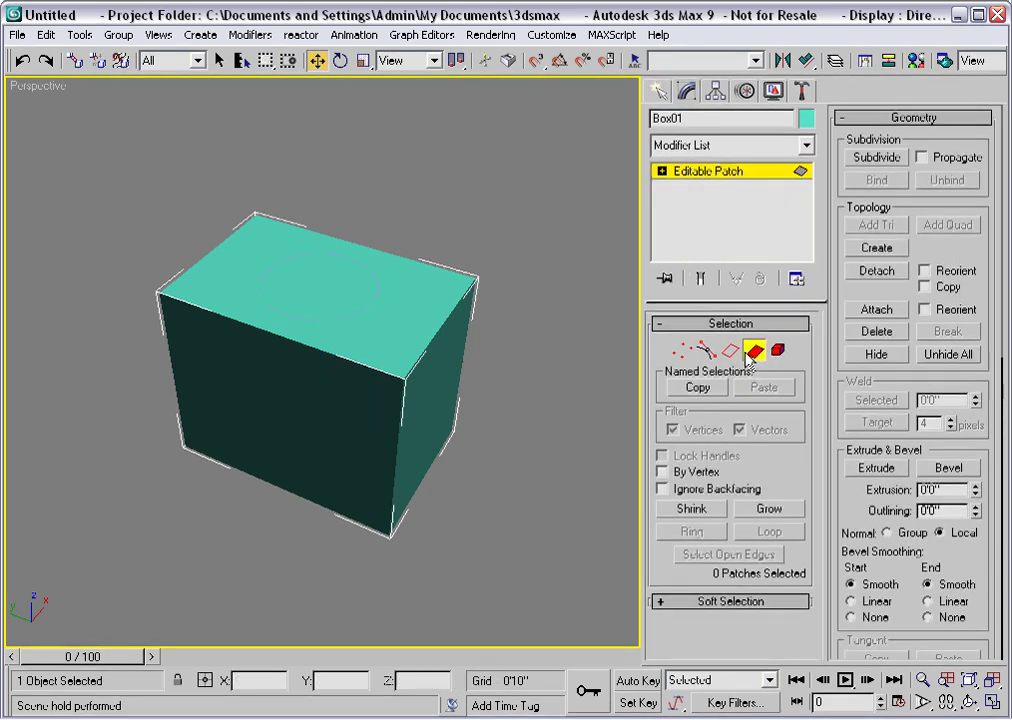
pyautogui.click(401, 292)
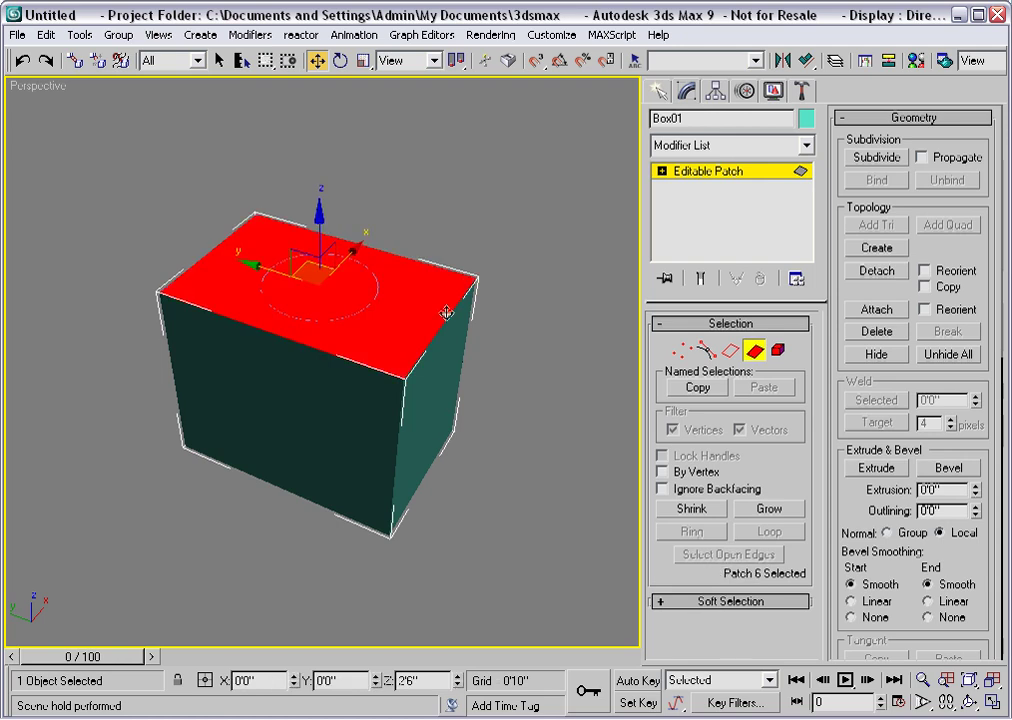
pyautogui.click(877, 158)
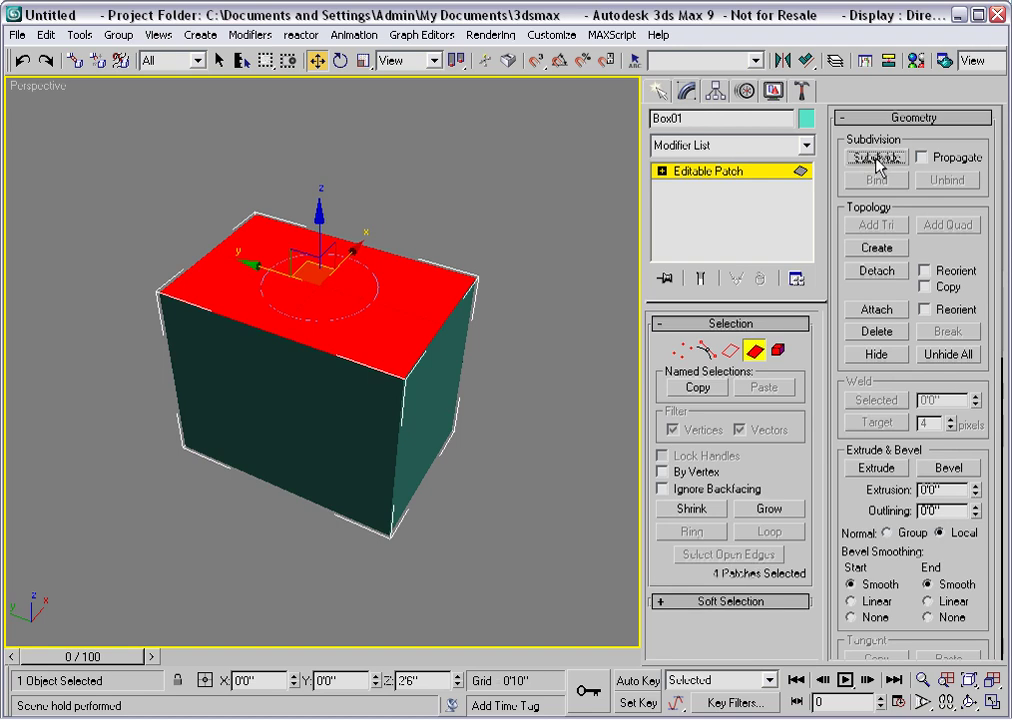
pyautogui.click(548, 301)
# Step: With Ignore Backfacing on, select the four top patches and subdivide them into 16
pyautogui.click(403, 279)
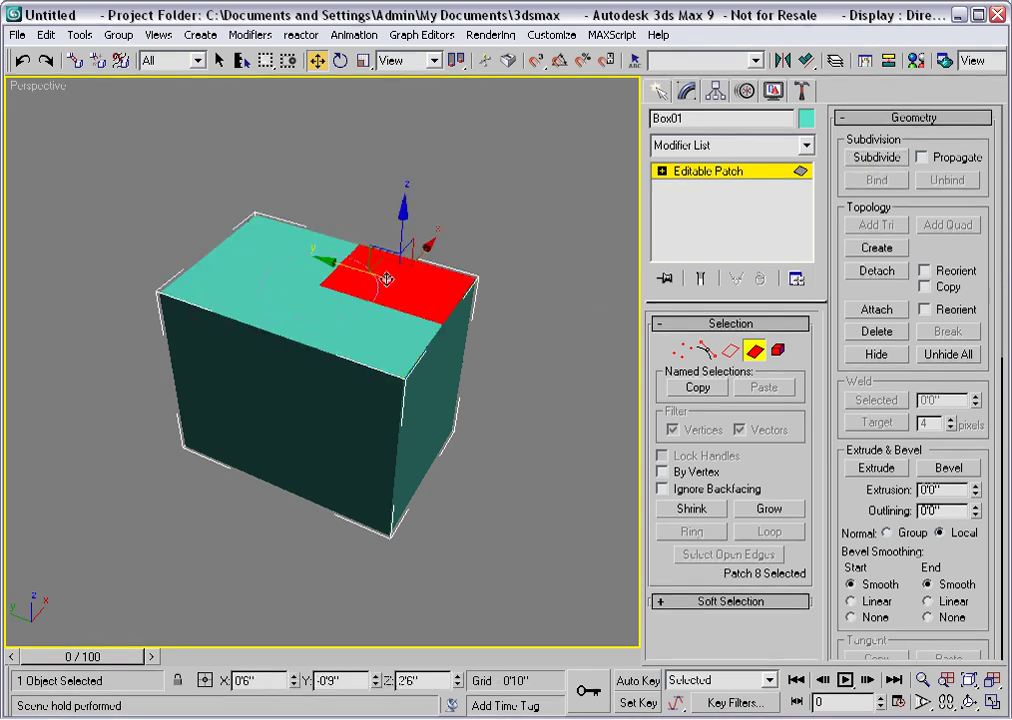
pyautogui.click(274, 250)
pyautogui.click(241, 291)
pyautogui.click(364, 331)
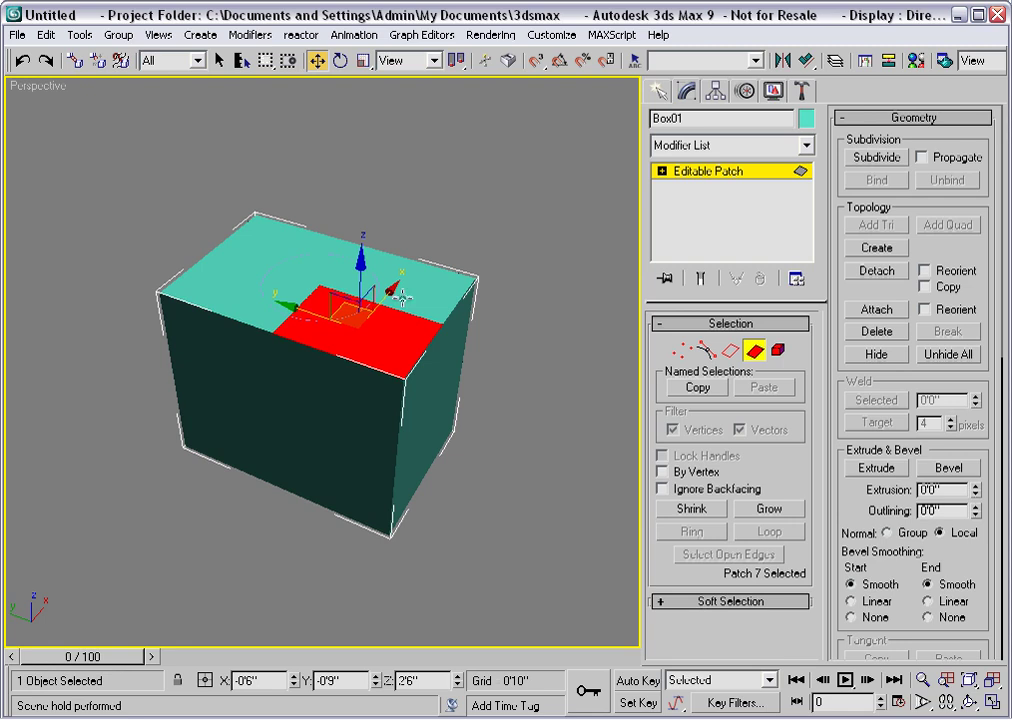
pyautogui.click(662, 489)
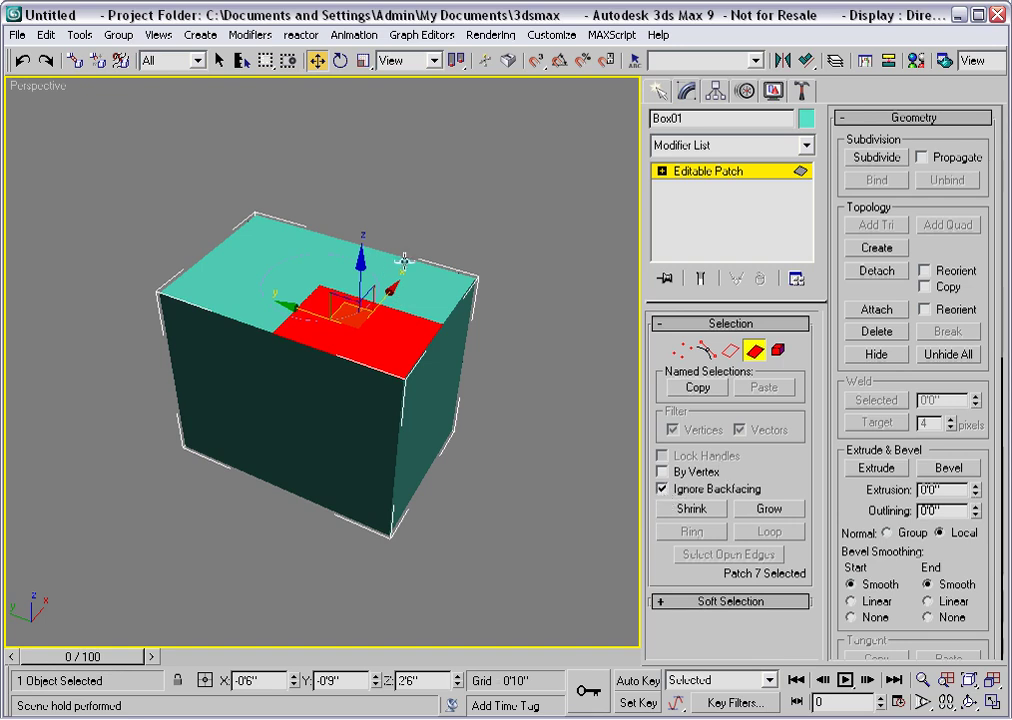
pyautogui.click(219, 62)
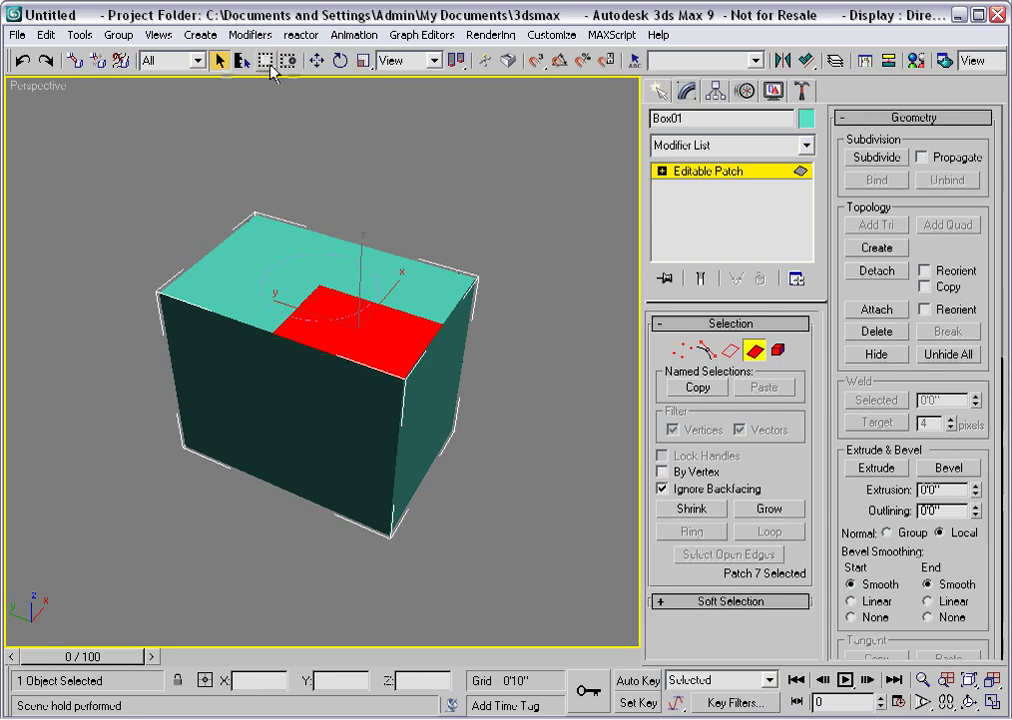
pyautogui.hotkey('ctrl', 'alt', 'h')
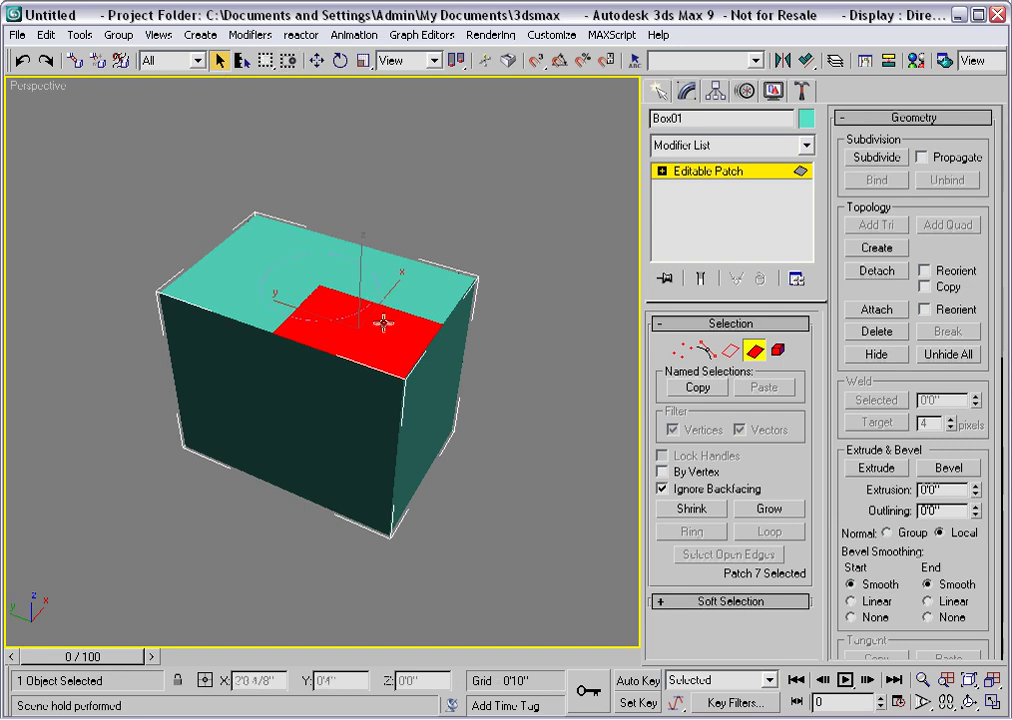
pyautogui.moveTo(271, 278); pyautogui.dragTo(270, 268)
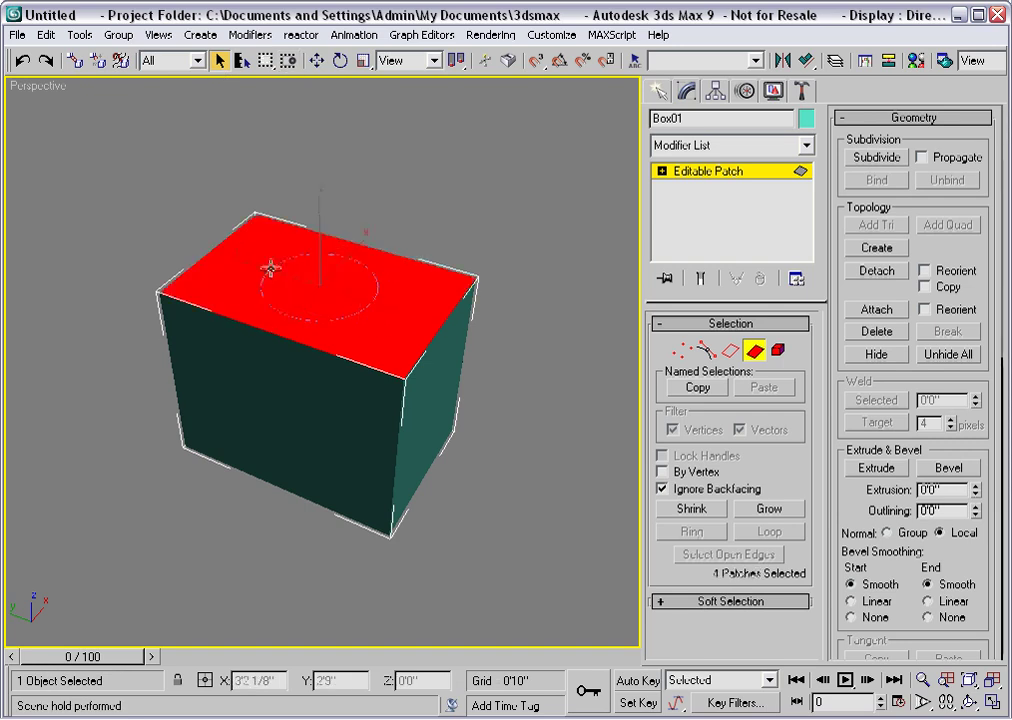
pyautogui.click(877, 158)
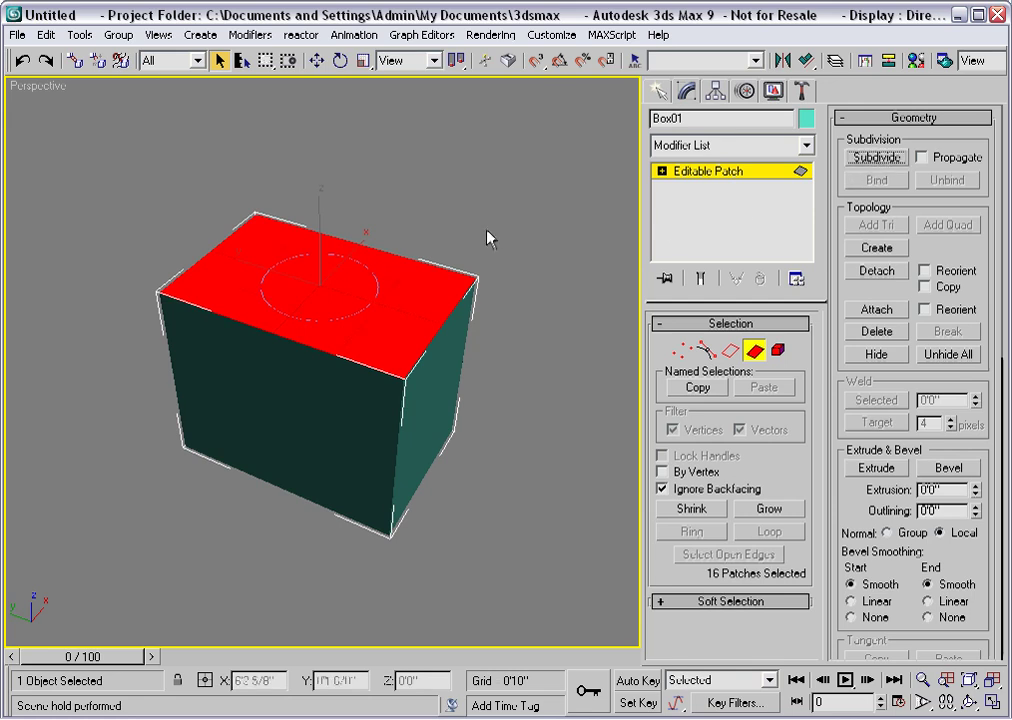
pyautogui.click(528, 301)
# Step: In Top view at Vertex level, move the top-middle, upper-left and upper-right inner vertices onto the circle
pyautogui.press('t')
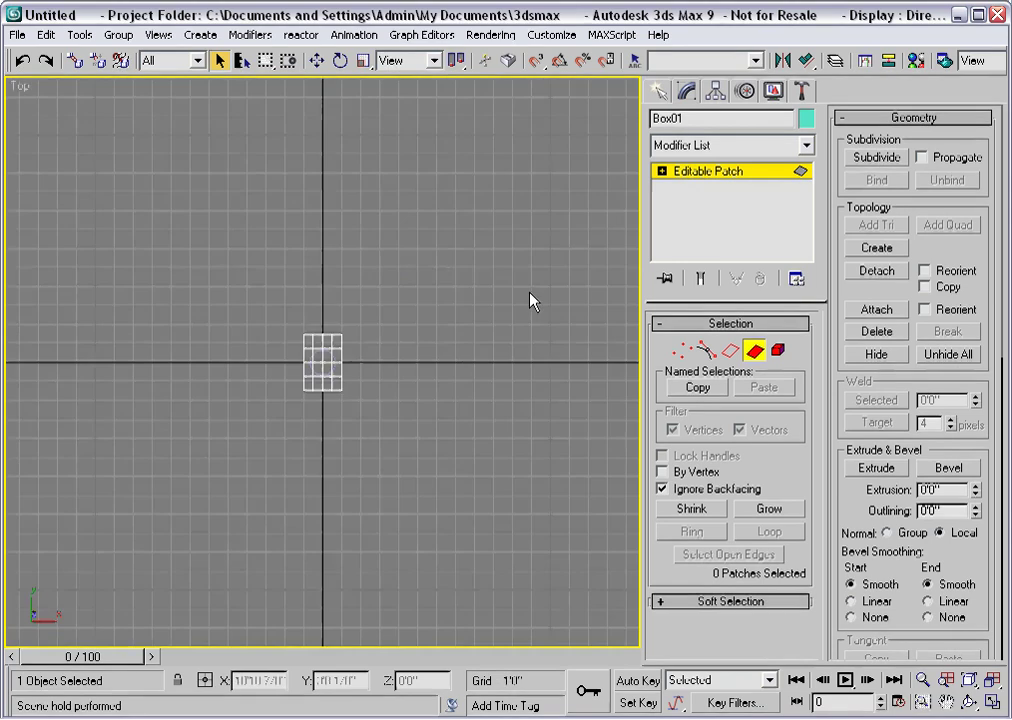
pyautogui.press('z')
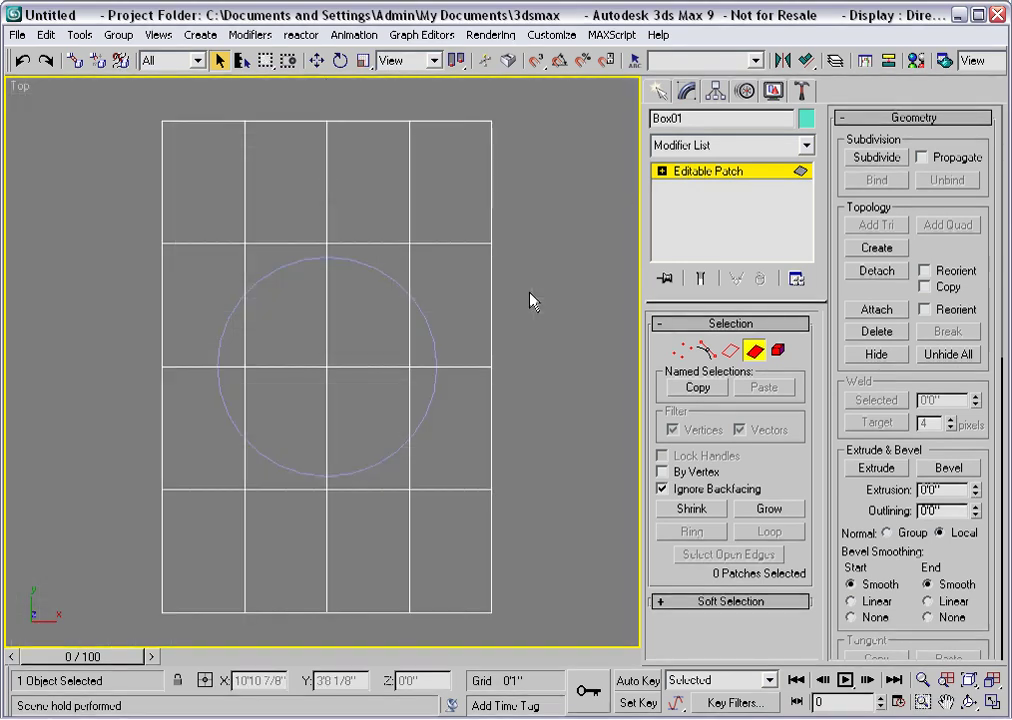
pyautogui.click(683, 350)
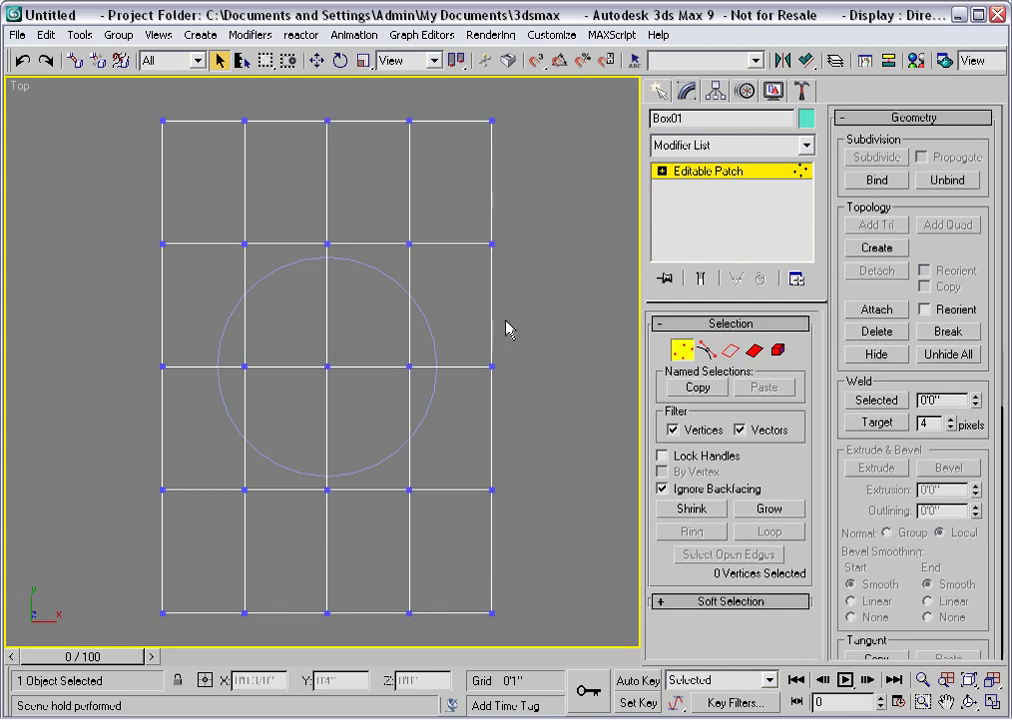
pyautogui.click(327, 243)
pyautogui.click(316, 60)
pyautogui.moveTo(325, 188); pyautogui.dragTo(323, 199)
pyautogui.click(245, 243)
pyautogui.moveTo(244, 185); pyautogui.dragTo(242, 236)
pyautogui.click(408, 244)
pyautogui.moveTo(409, 185); pyautogui.dragTo(400, 231)
# Step: Move the middle-right, lower-right, lower-left and middle-left vertices onto the circle outline
pyautogui.click(410, 367)
pyautogui.moveTo(460, 367); pyautogui.dragTo(489, 367)
pyautogui.click(410, 490)
pyautogui.moveTo(406, 447); pyautogui.dragTo(400, 387)
pyautogui.click(245, 490)
pyautogui.moveTo(243, 440); pyautogui.dragTo(208, 357)
pyautogui.click(247, 366)
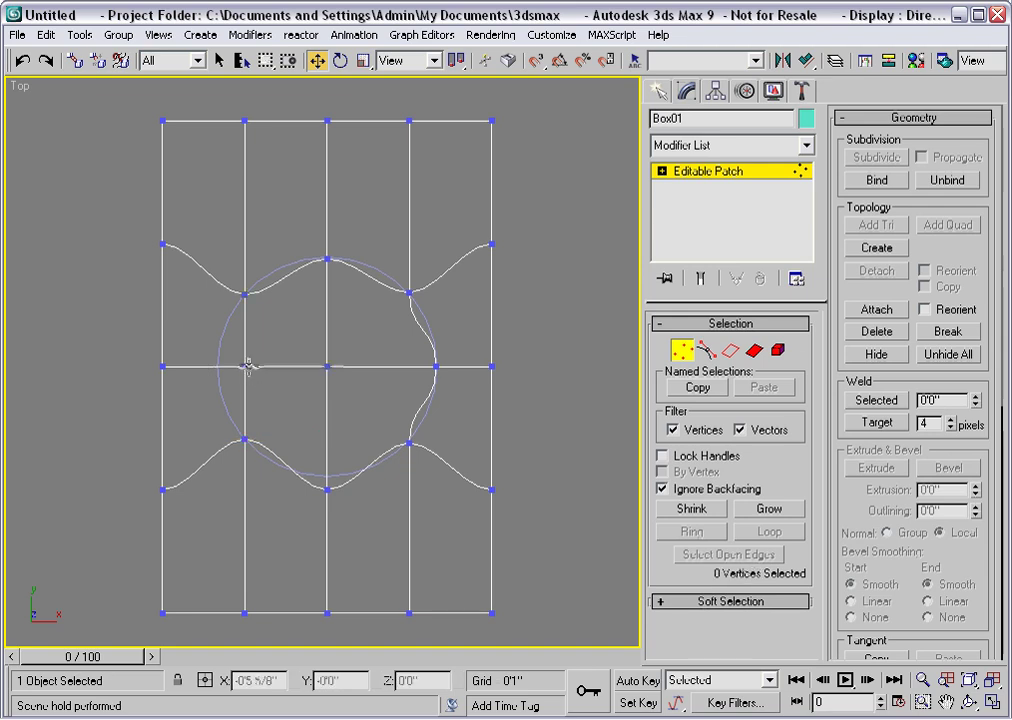
pyautogui.moveTo(295, 367); pyautogui.dragTo(273, 364)
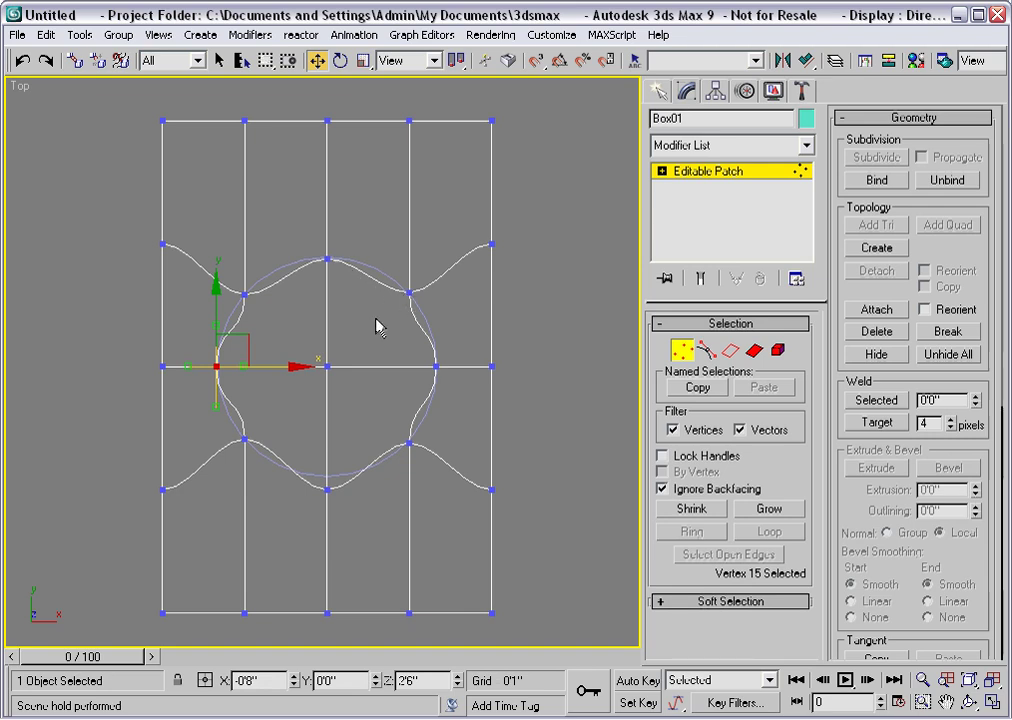
# Step: Turn the upper-right and upper-left vertices' handles to follow the circle's curve
pyautogui.click(408, 292)
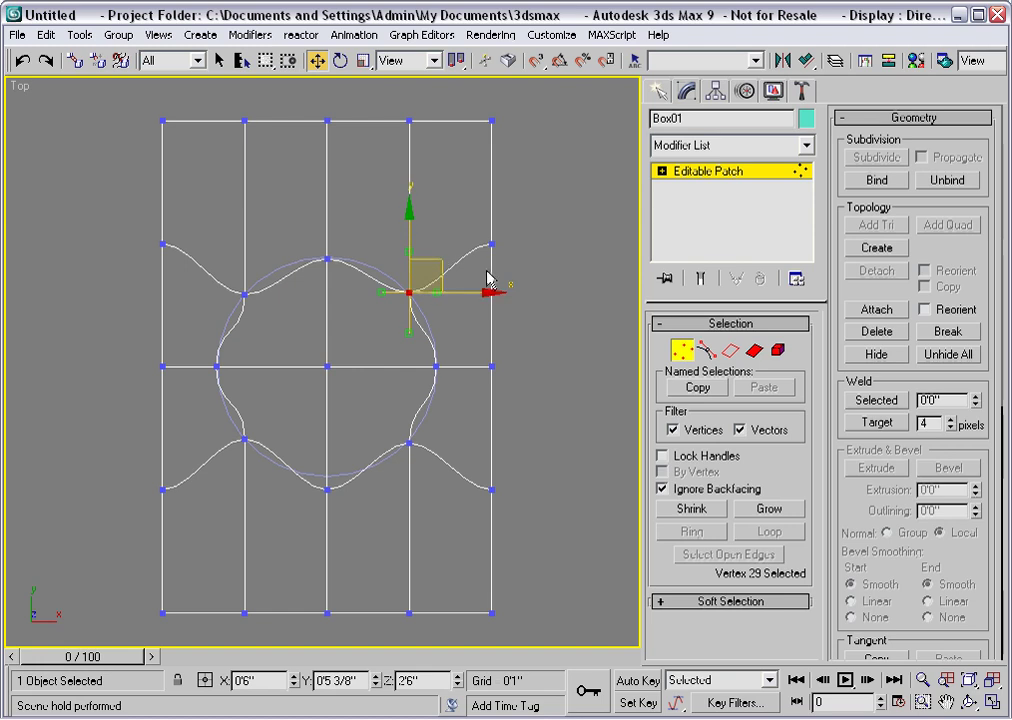
pyautogui.press('x')
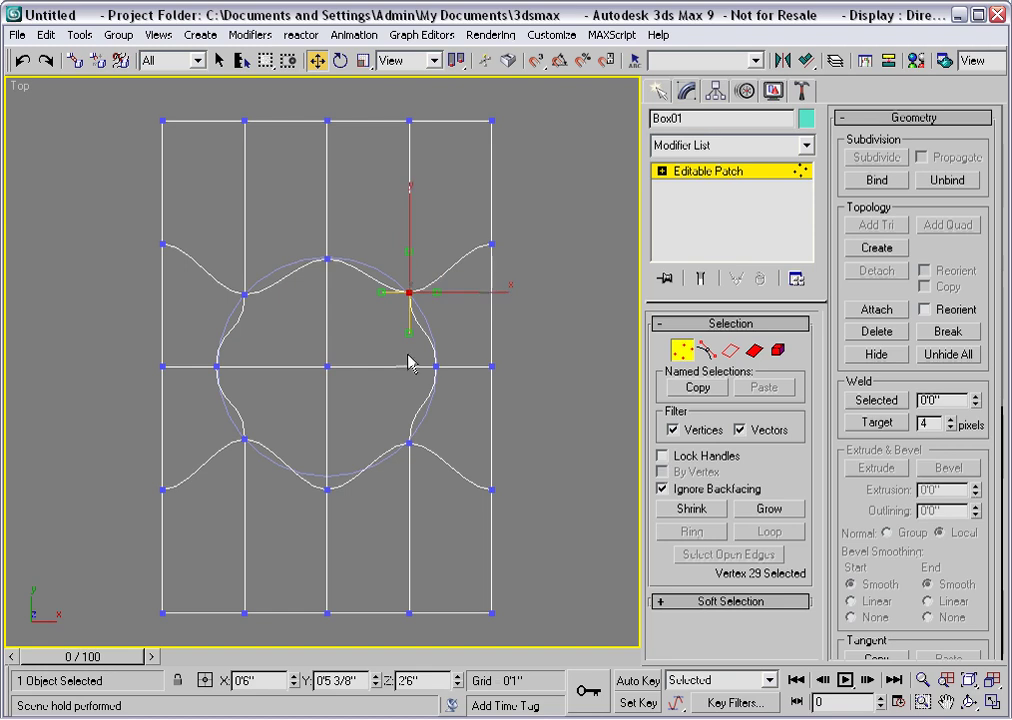
pyautogui.moveTo(409, 330); pyautogui.dragTo(387, 271)
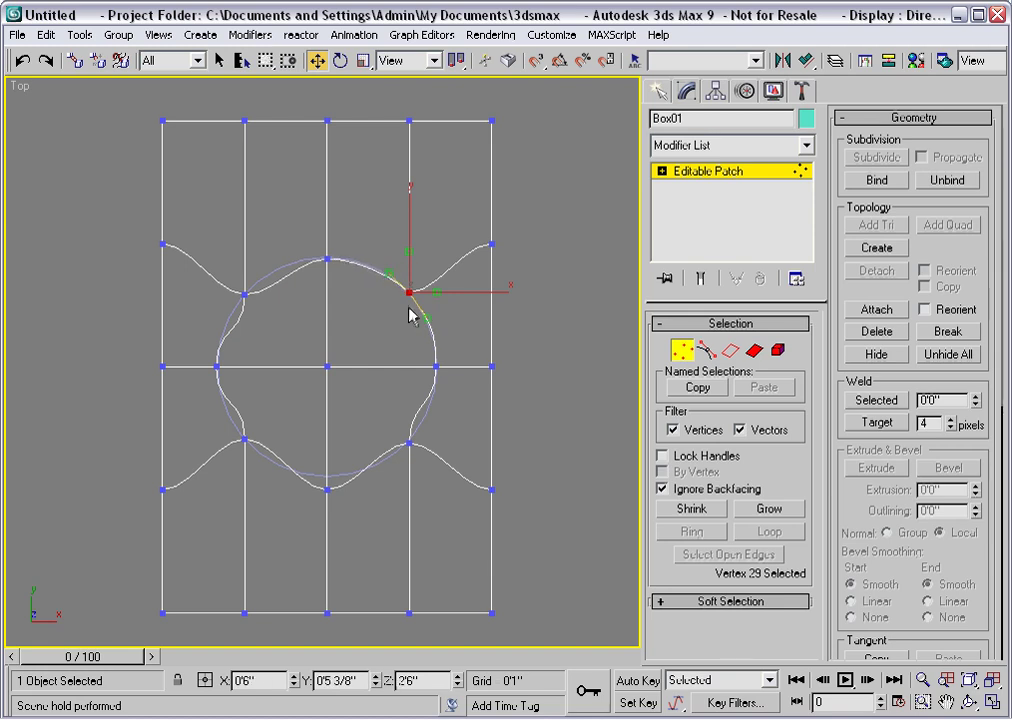
pyautogui.click(243, 293)
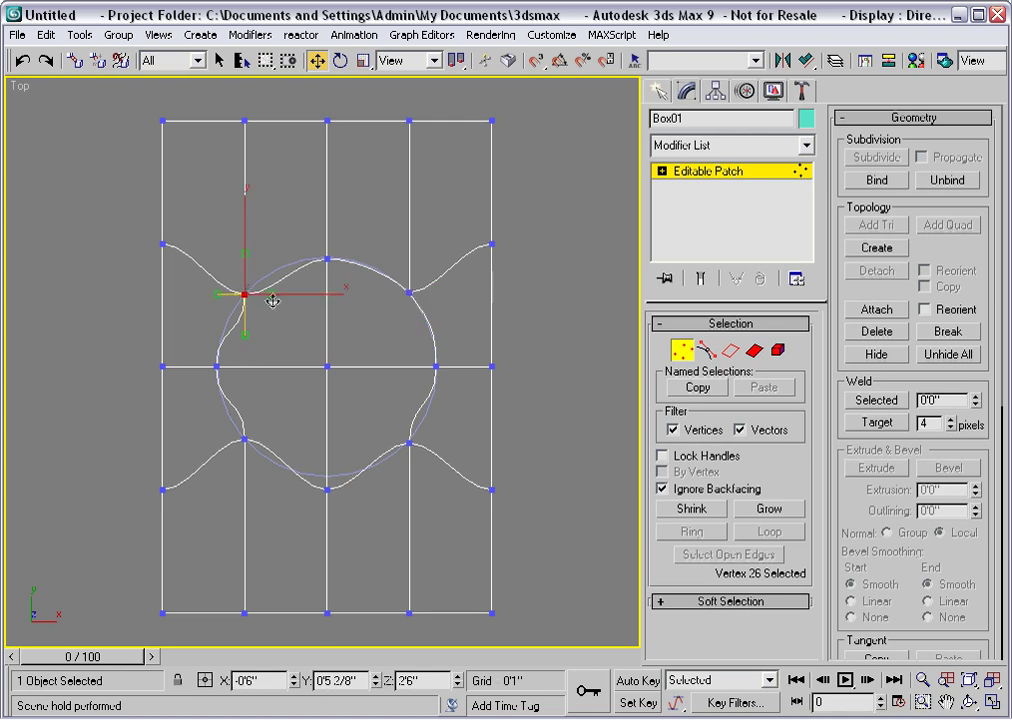
pyautogui.moveTo(276, 297); pyautogui.dragTo(263, 280)
pyautogui.moveTo(245, 336); pyautogui.dragTo(224, 325)
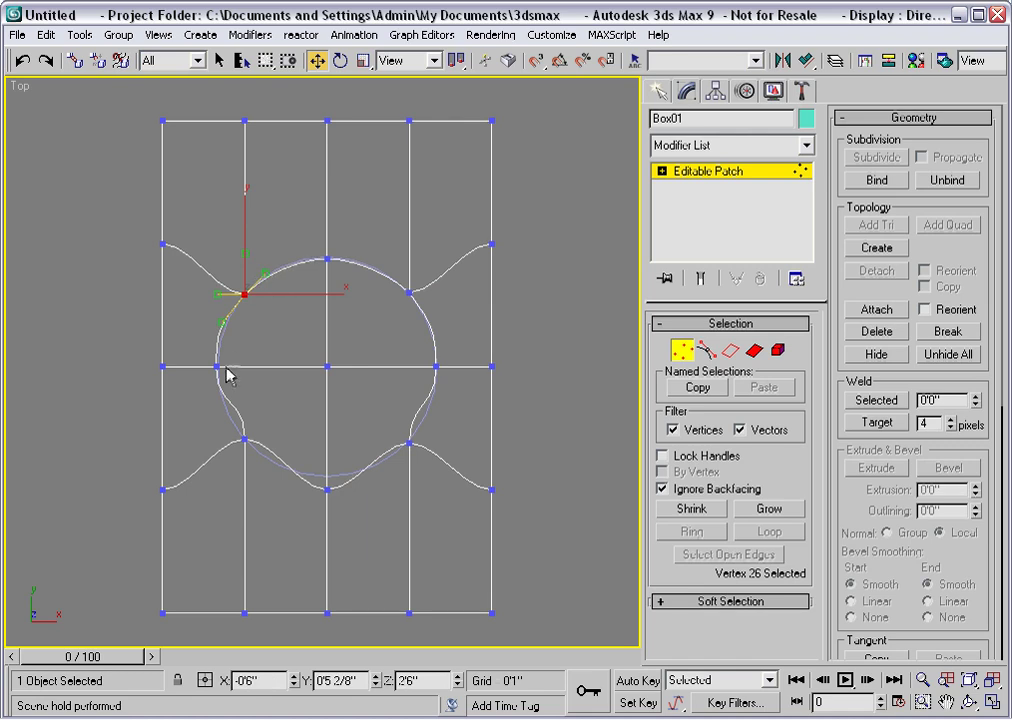
# Step: Adjust the lower-left and lower-right handles and raise the bottom vertex to round the circle
pyautogui.click(245, 437)
pyautogui.moveTo(226, 411); pyautogui.dragTo(262, 457)
pyautogui.click(328, 490)
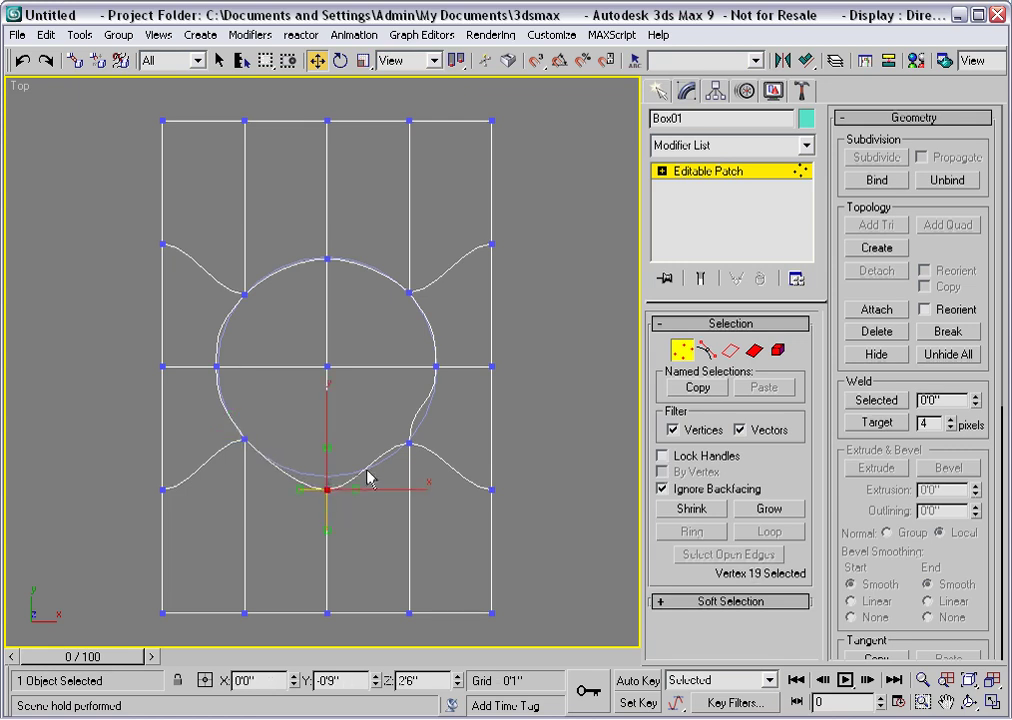
pyautogui.click(409, 442)
pyautogui.moveTo(380, 442); pyautogui.dragTo(424, 418)
pyautogui.click(327, 489)
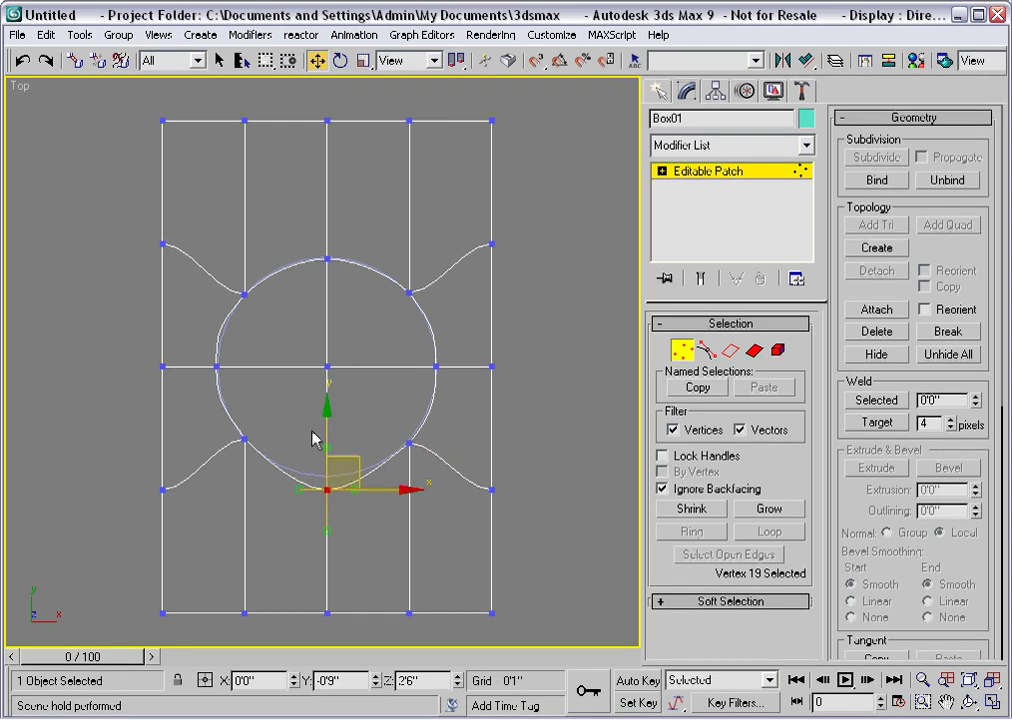
pyautogui.moveTo(325, 430); pyautogui.dragTo(323, 418)
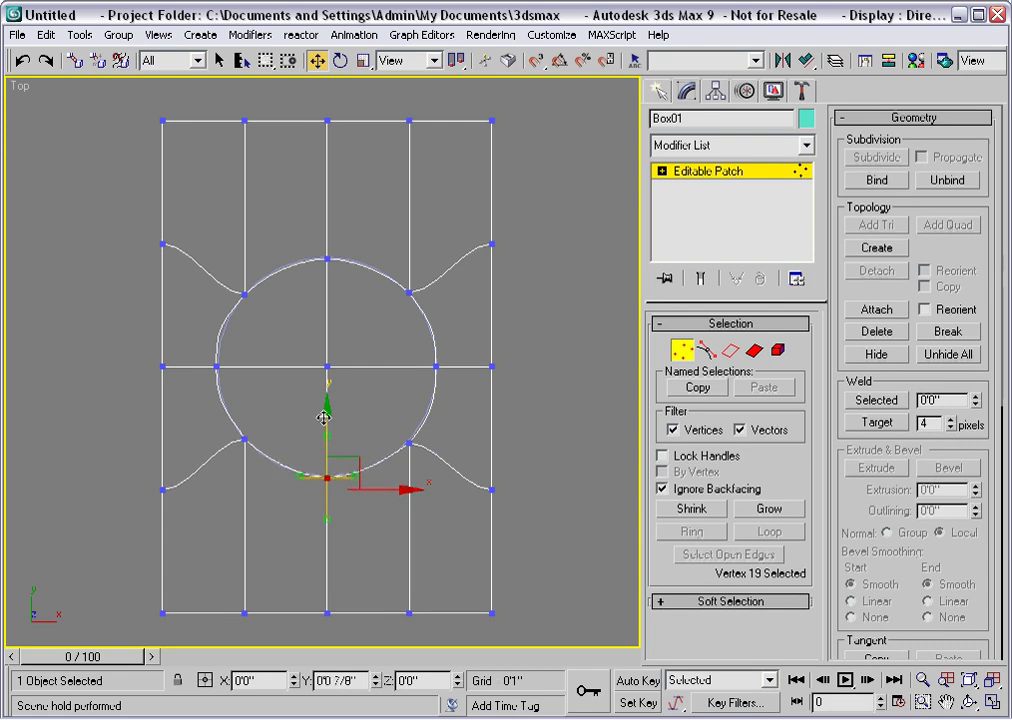
# Step: Nudge the left circle vertex slightly right, then deselect all vertices
pyautogui.click(216, 366)
pyautogui.moveTo(246, 368); pyautogui.dragTo(264, 368)
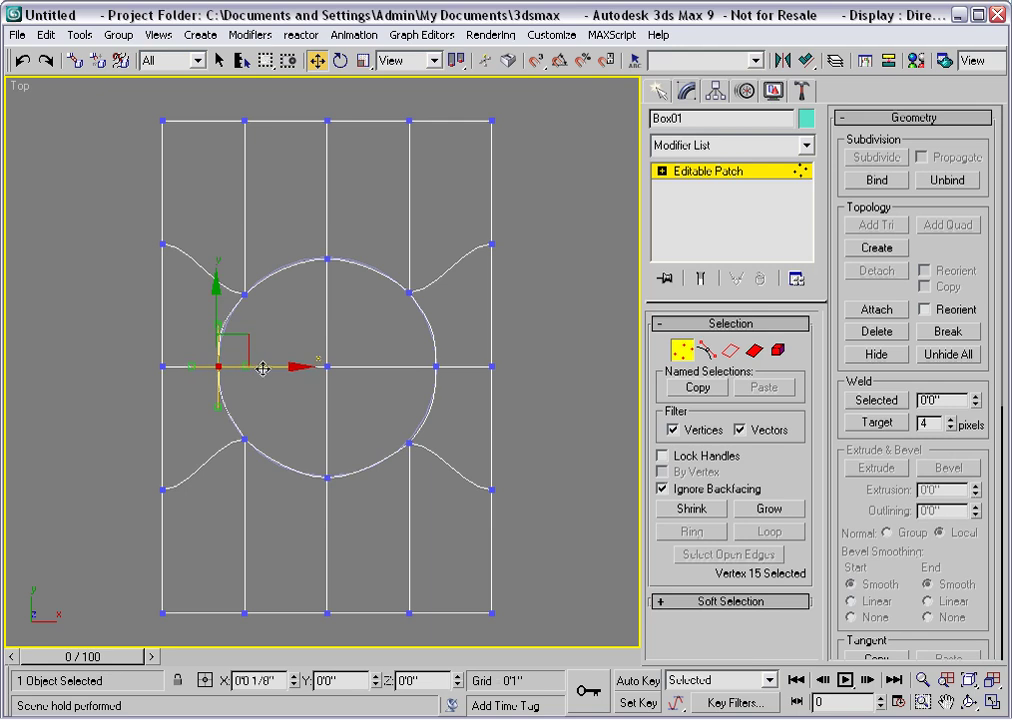
pyautogui.click(244, 294)
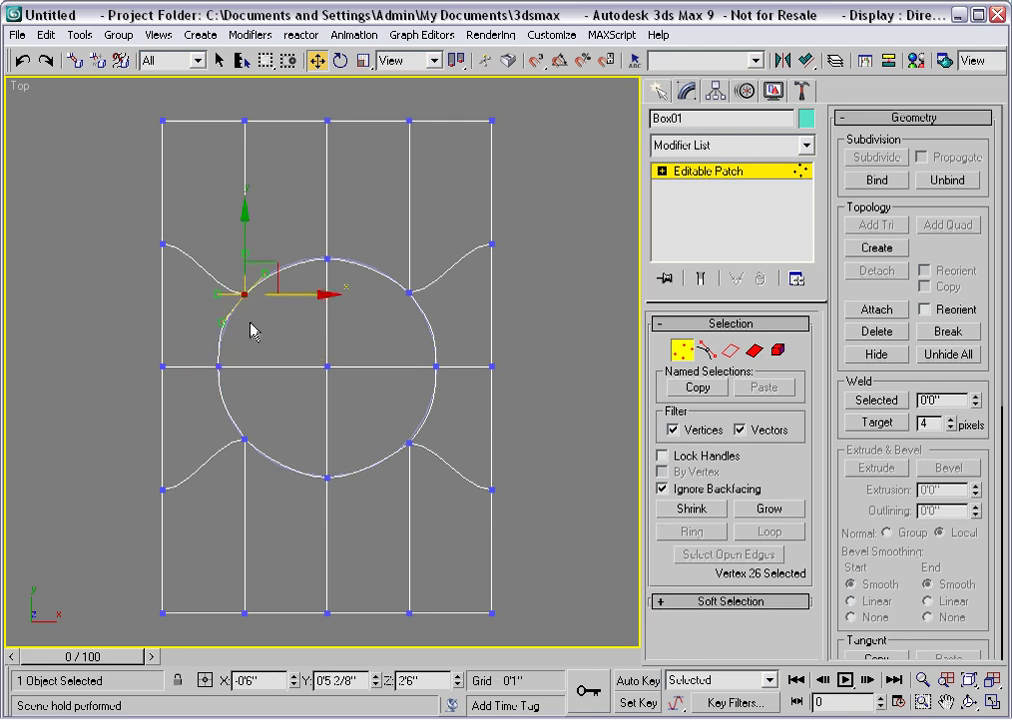
pyautogui.press('x')
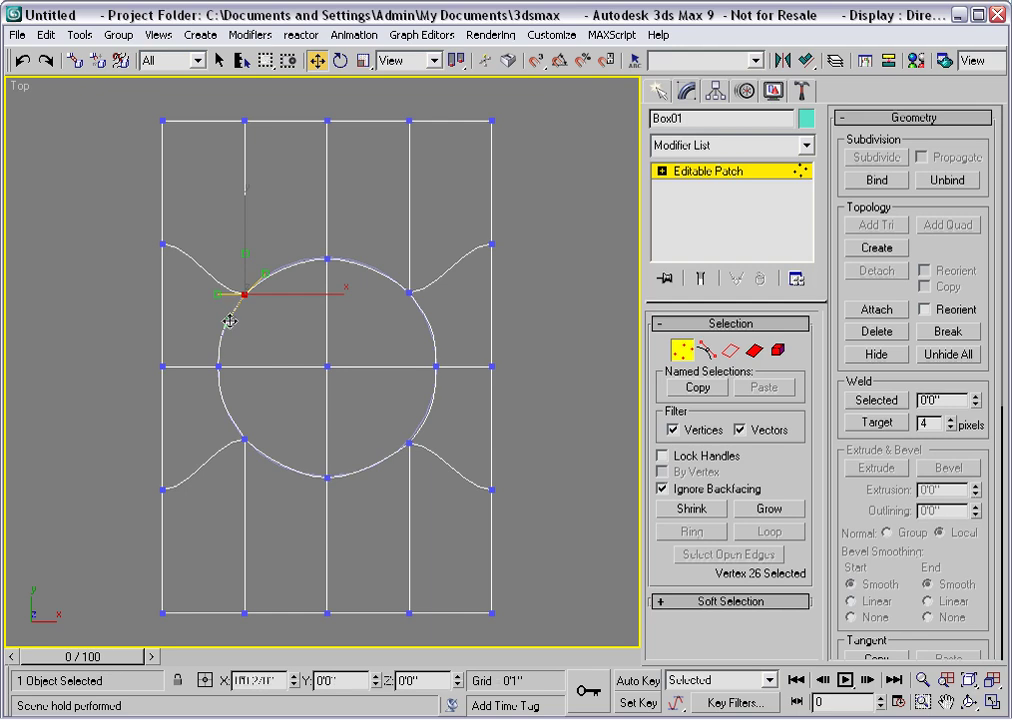
pyautogui.click(410, 442)
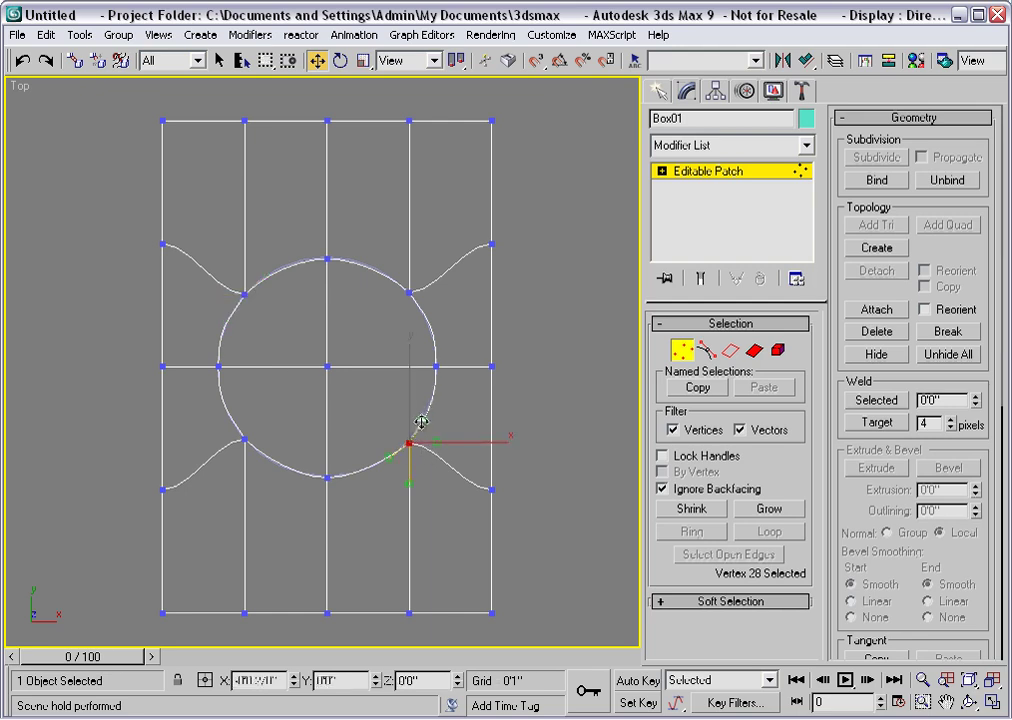
pyautogui.click(365, 341)
# Step: Show the box in Perspective view with Edged Faces enabled
pyautogui.press('p')
pyautogui.moveTo(358, 339); pyautogui.dragTo(350, 377, button='middle')
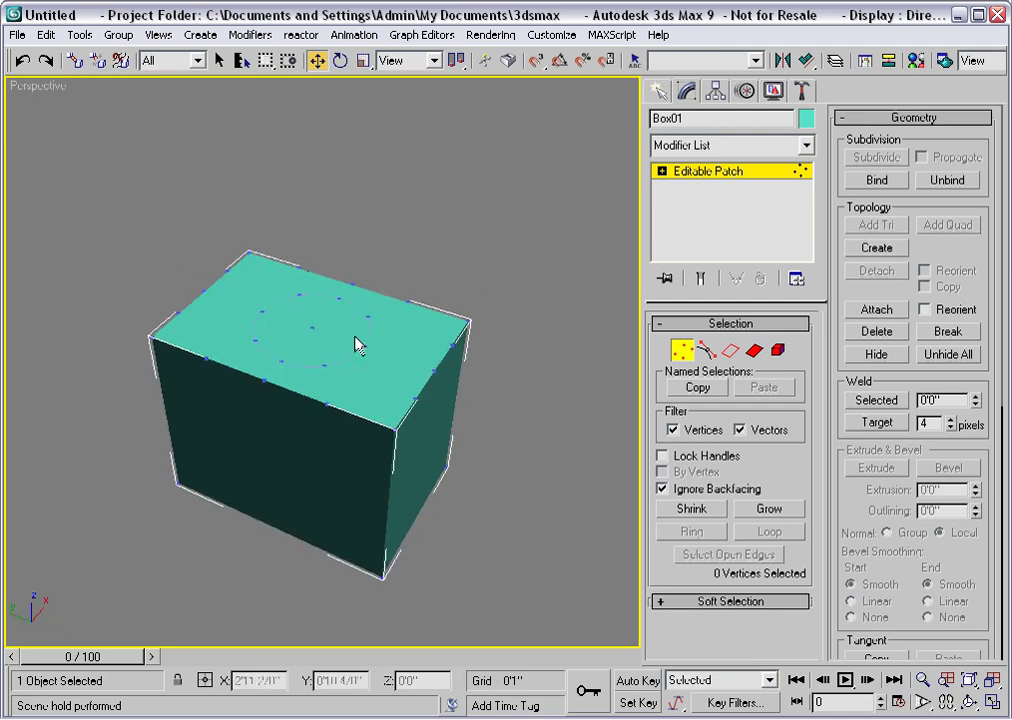
pyautogui.scroll(3, 355, 342)
pyautogui.rightClick(32, 86)
pyautogui.click(48, 174)
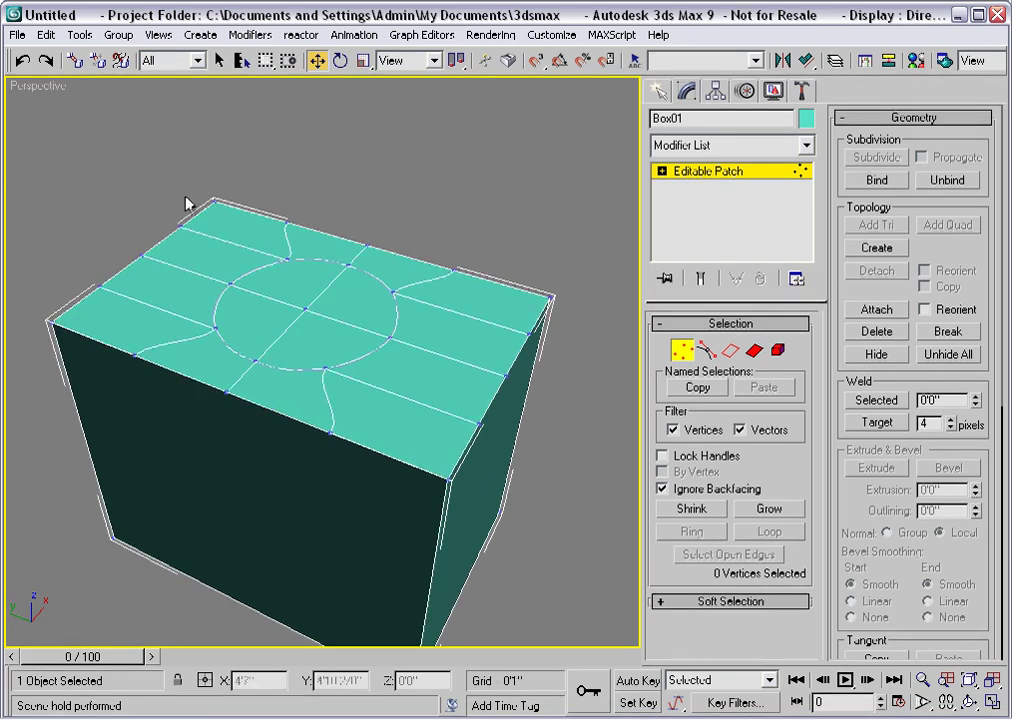
# Step: Move the circle's centre vertex down to Z 2'1 6/8" to dent the top
pyautogui.click(301, 309)
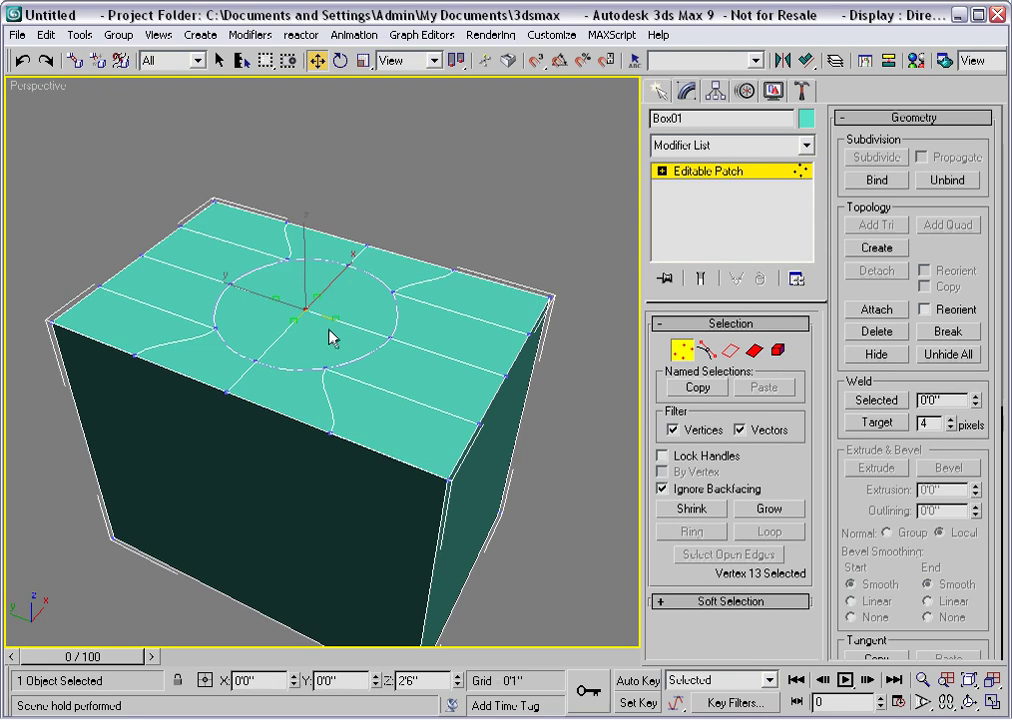
pyautogui.rightClick(287, 204)
pyautogui.press('Escape')
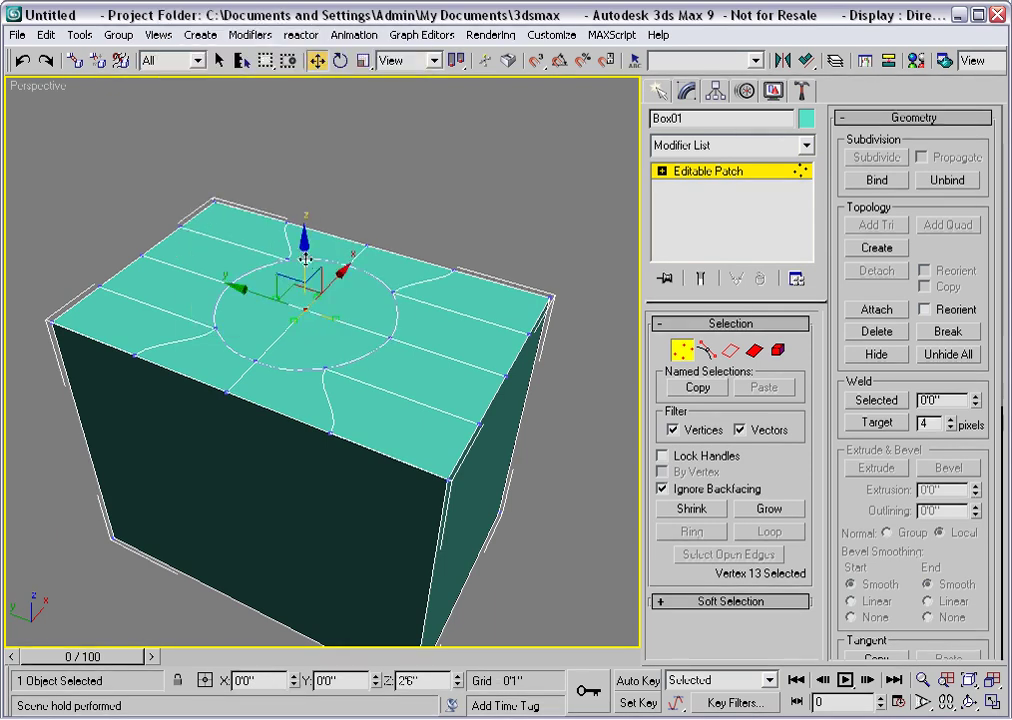
pyautogui.moveTo(305, 259); pyautogui.dragTo(310, 332)
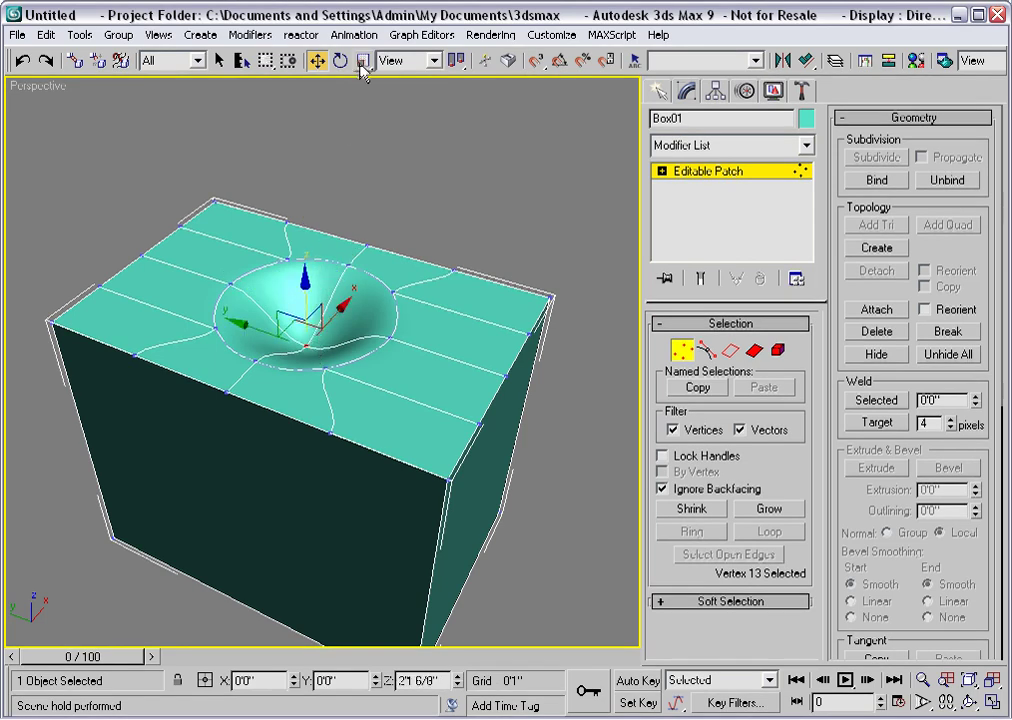
# Step: In wireframe, scale the centre vertex's handles to about 236% to round the dent's bottom
pyautogui.click(364, 61)
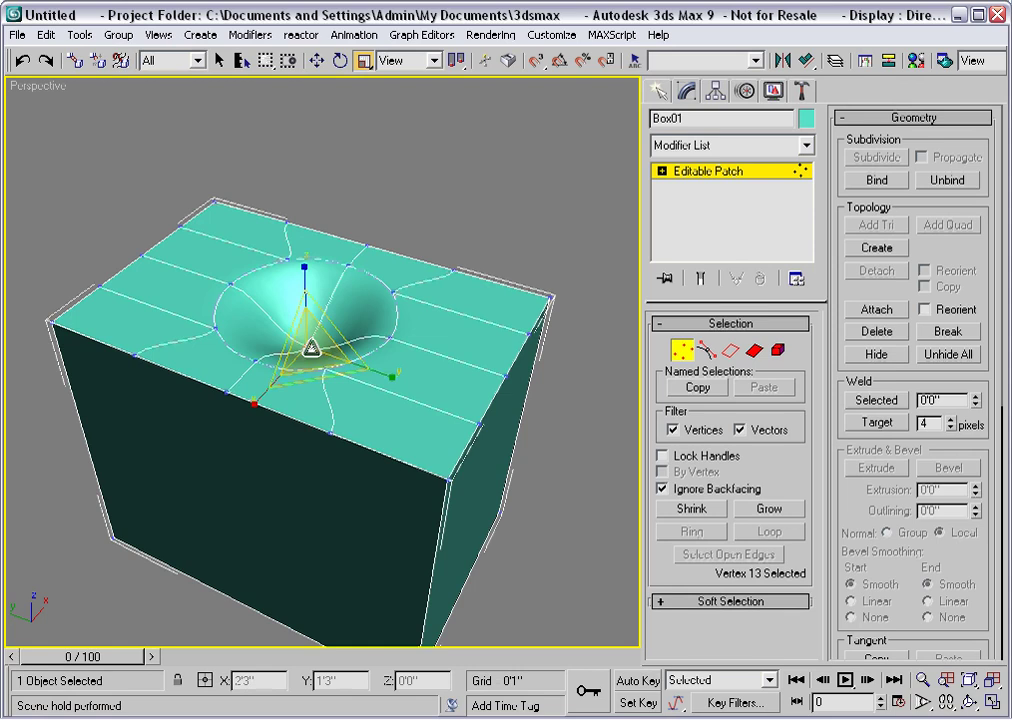
pyautogui.press('F3')
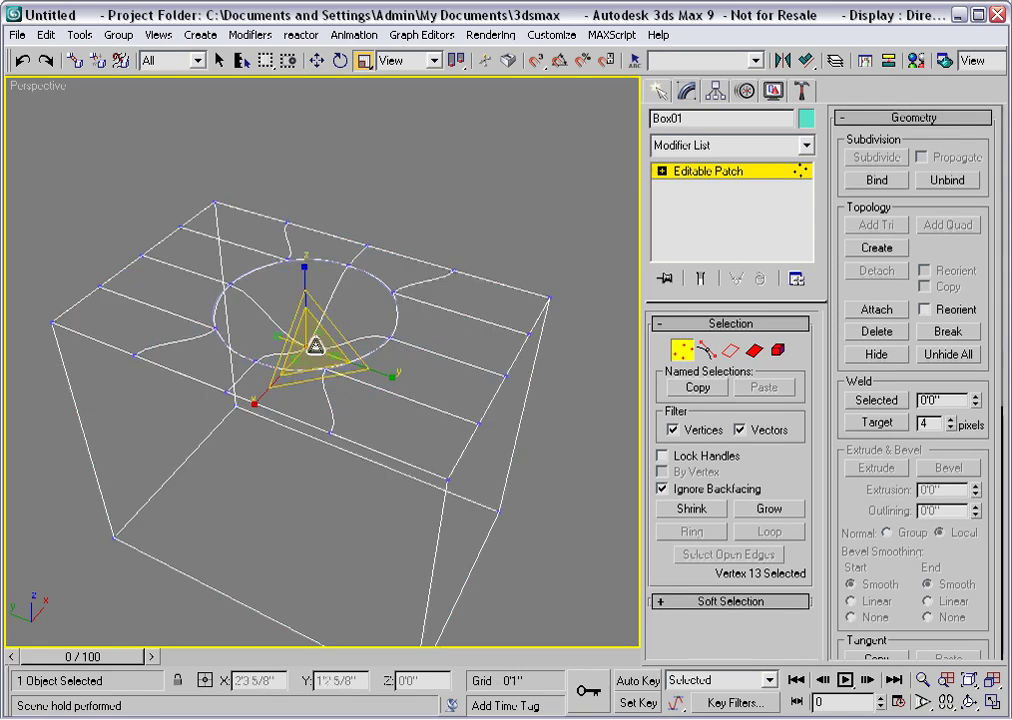
pyautogui.moveTo(313, 345); pyautogui.dragTo(332, 215)
pyautogui.press('F3')
pyautogui.scroll(5, 324, 266)
pyautogui.keyDown('alt'); pyautogui.moveTo(326, 276); pyautogui.dragTo(355, 309, button='middle'); pyautogui.keyUp('alt')
# Step: Pull the top rim vertex's tangent handle down into the sink
pyautogui.click(374, 282)
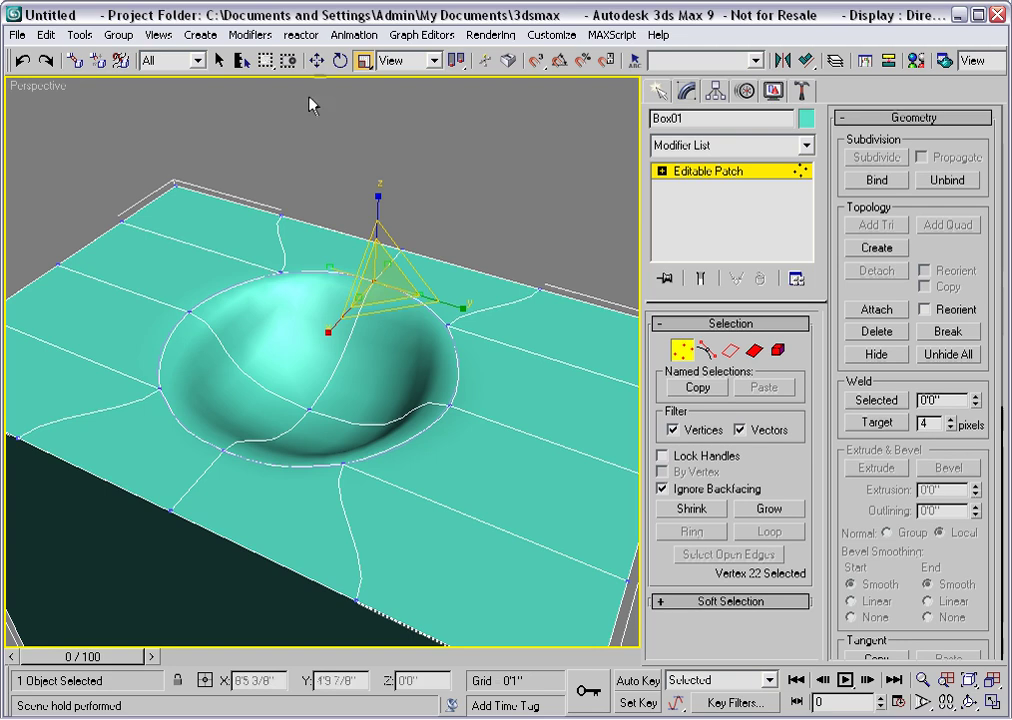
pyautogui.click(316, 60)
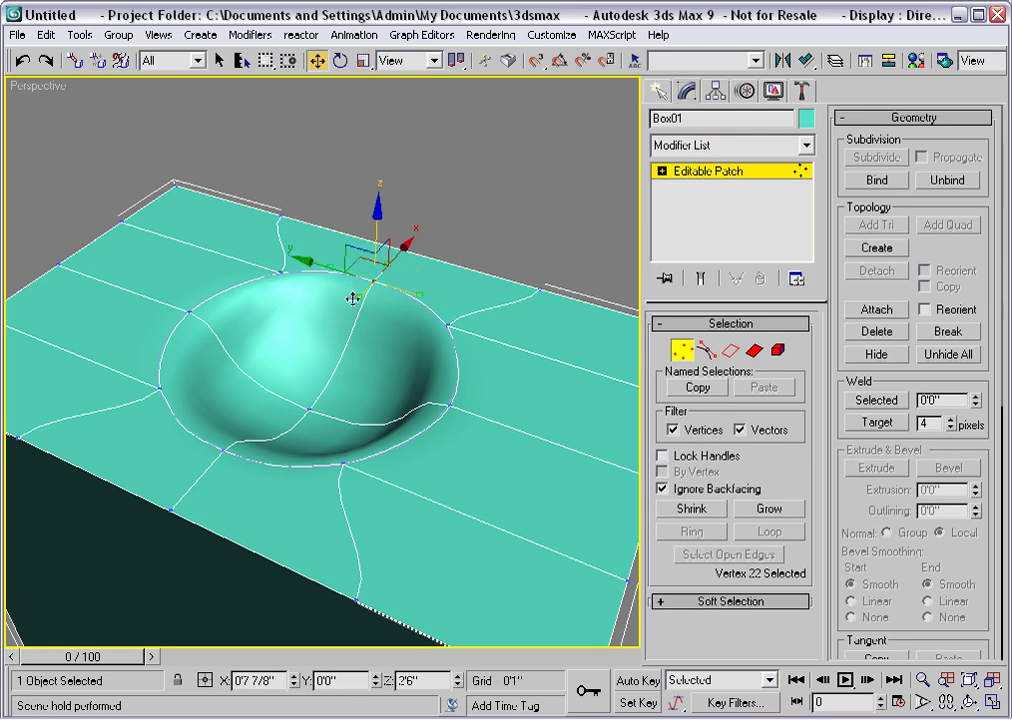
pyautogui.scroll(4, 350, 316)
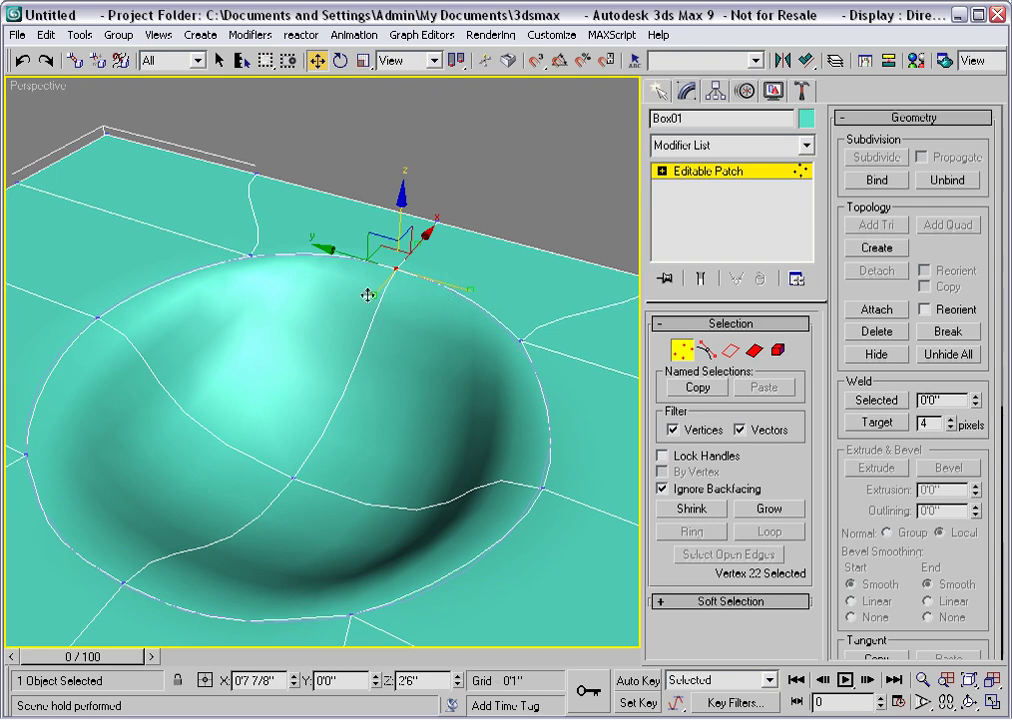
pyautogui.press('x')
pyautogui.moveTo(372, 298); pyautogui.dragTo(381, 358)
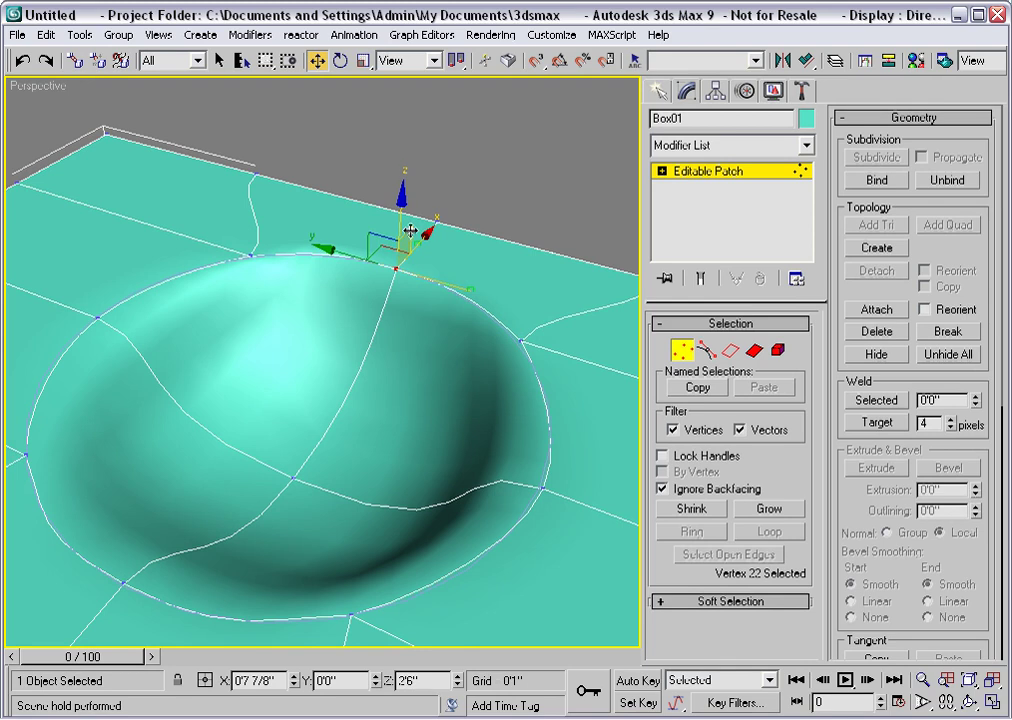
# Step: In wireframe, reshape the top rim and lower-left rim vertices' handles
pyautogui.press('x')
pyautogui.press('F3')
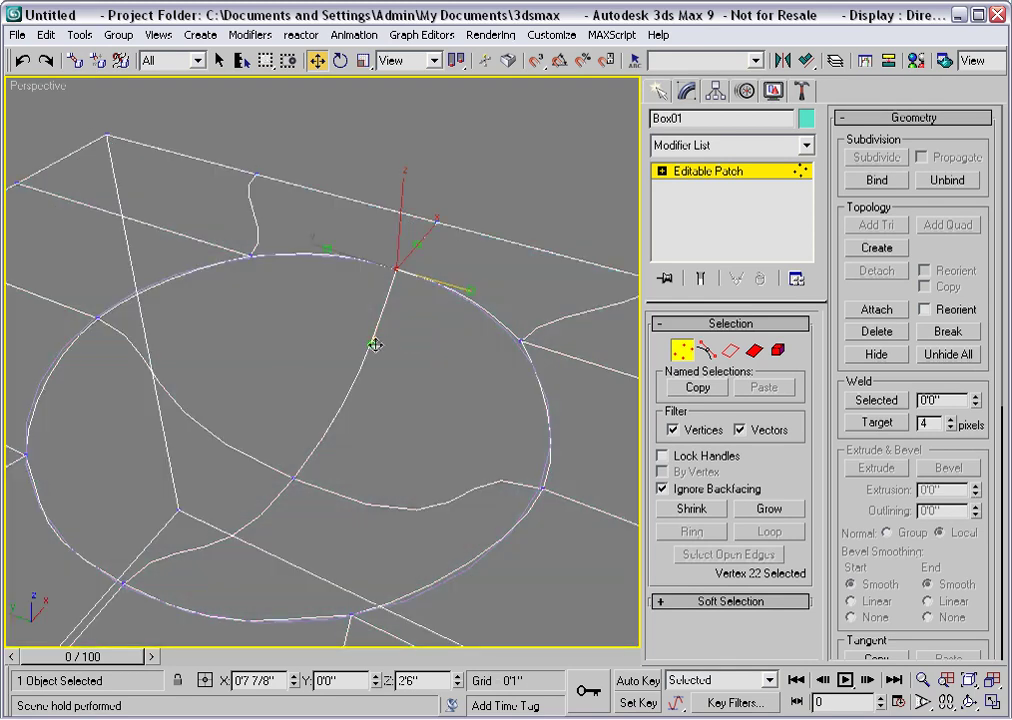
pyautogui.moveTo(370, 345); pyautogui.dragTo(392, 329)
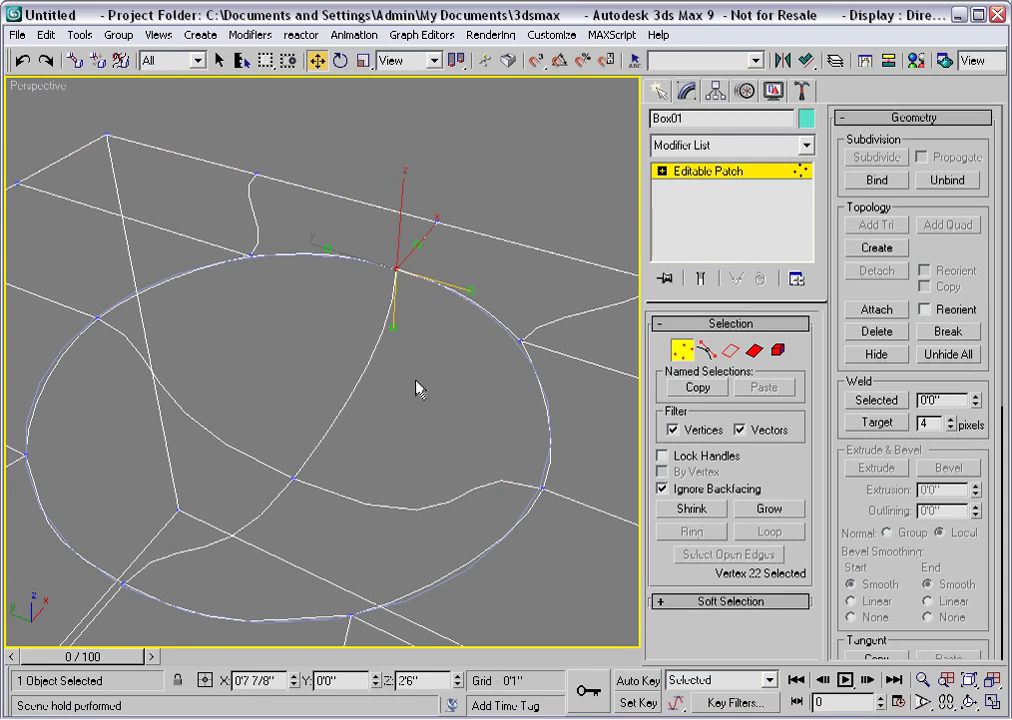
pyautogui.click(123, 581)
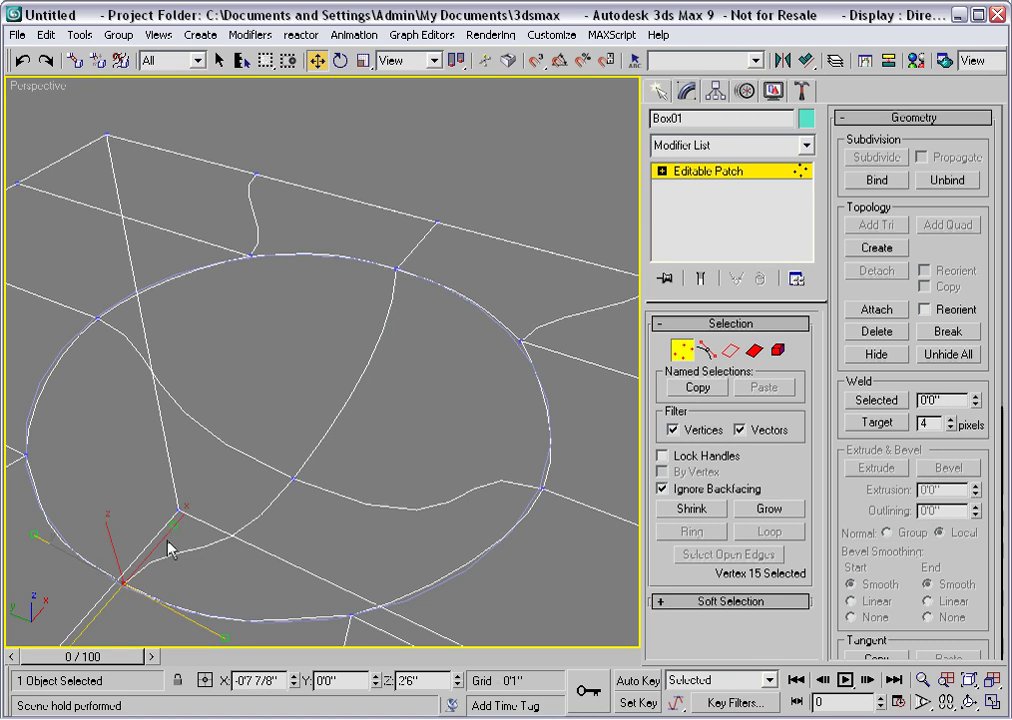
pyautogui.moveTo(172, 525); pyautogui.dragTo(150, 612)
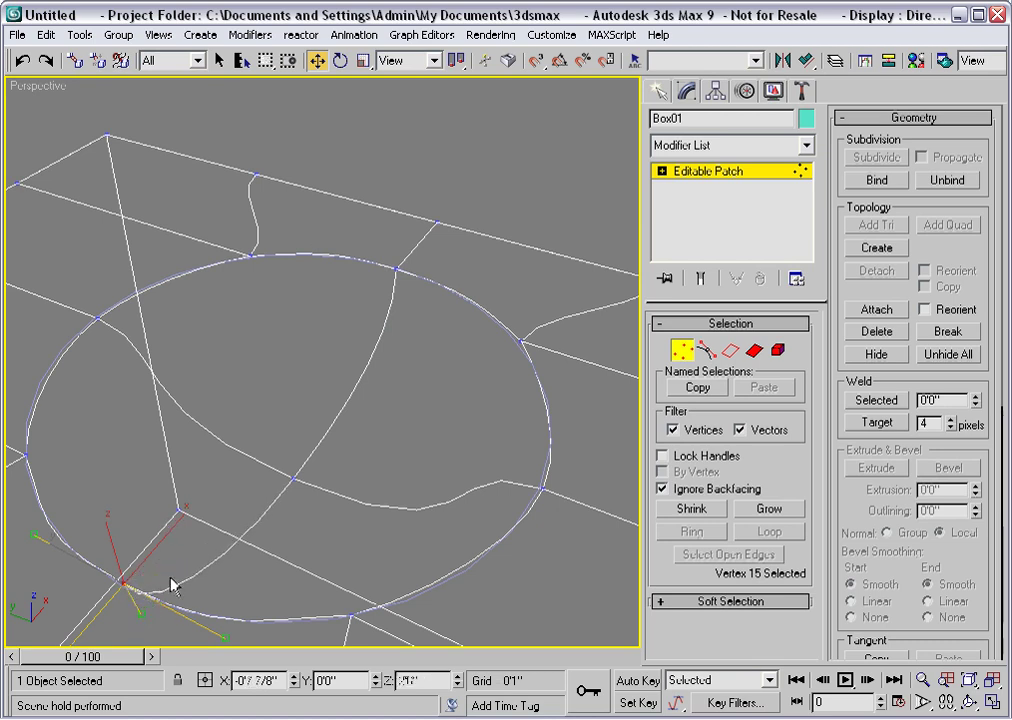
pyautogui.moveTo(228, 519); pyautogui.dragTo(160, 432, button='middle')
pyautogui.moveTo(75, 357); pyautogui.dragTo(73, 362)
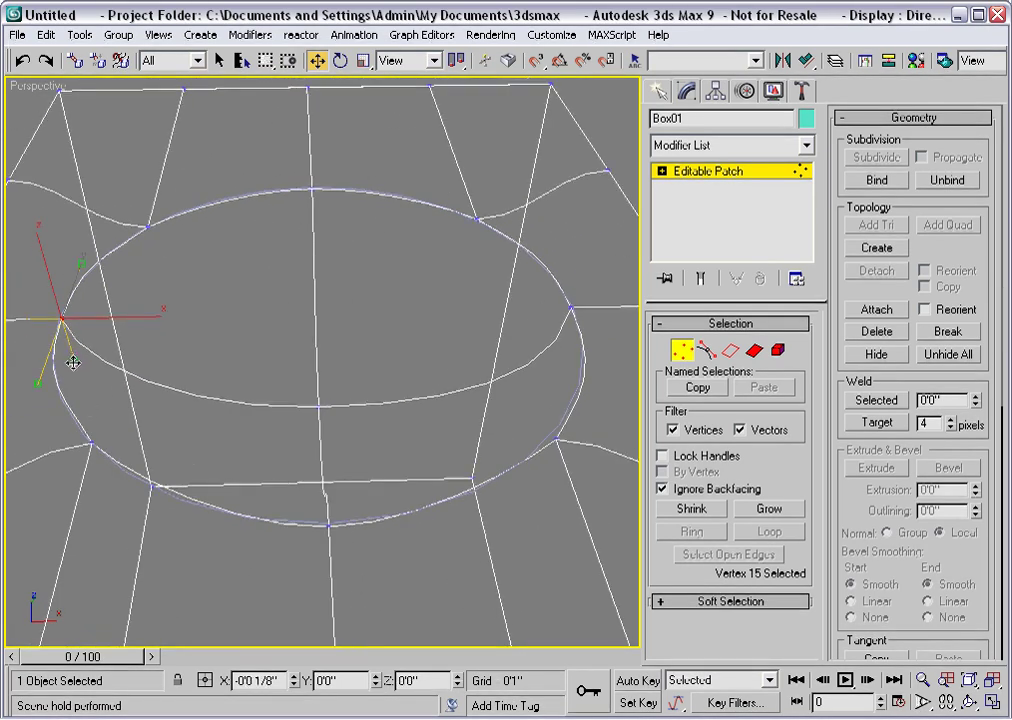
# Step: Adjust the upper-left, top and right-hand rim vertices' handles to even the sink walls
pyautogui.click(149, 227)
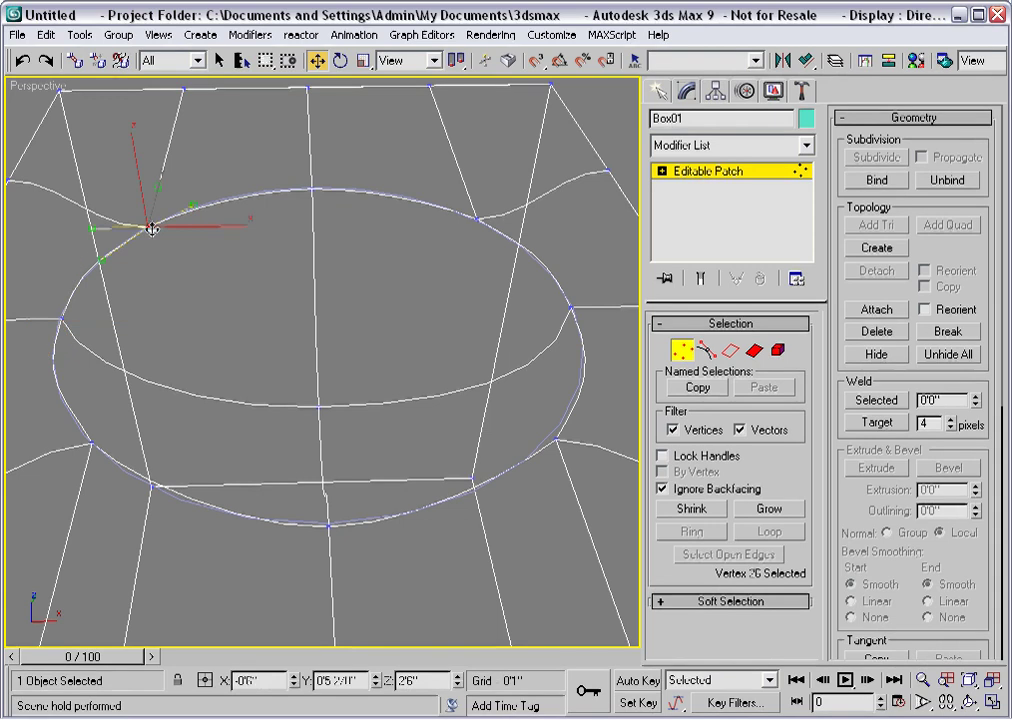
pyautogui.click(313, 197)
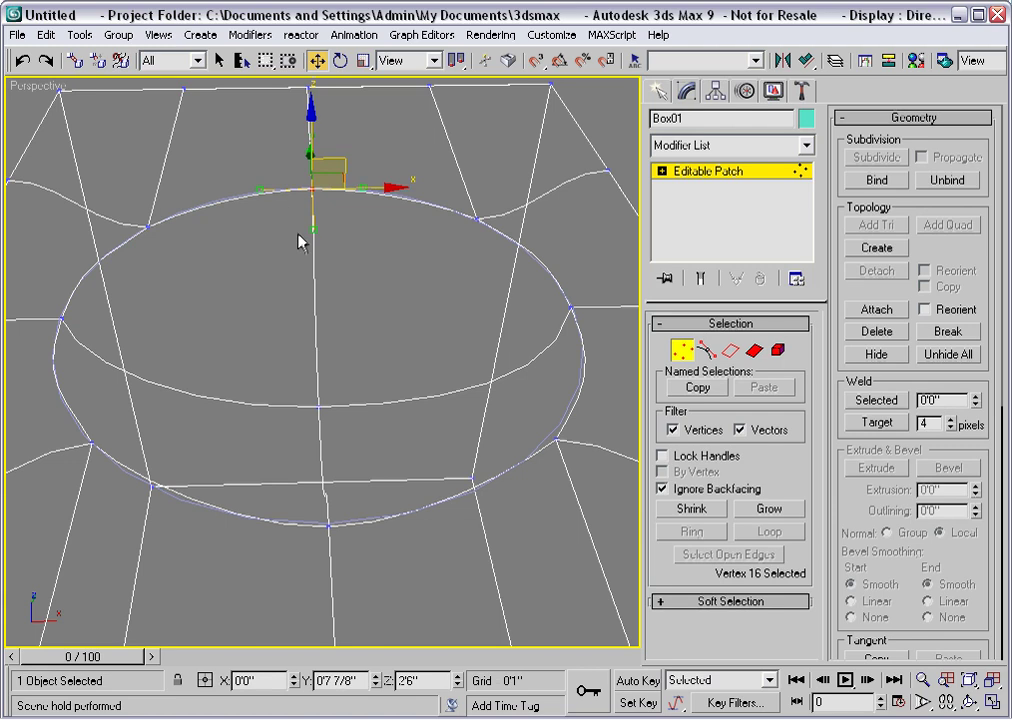
pyautogui.keyDown('alt'); pyautogui.moveTo(300, 248); pyautogui.dragTo(213, 262, button='middle'); pyautogui.keyUp('alt')
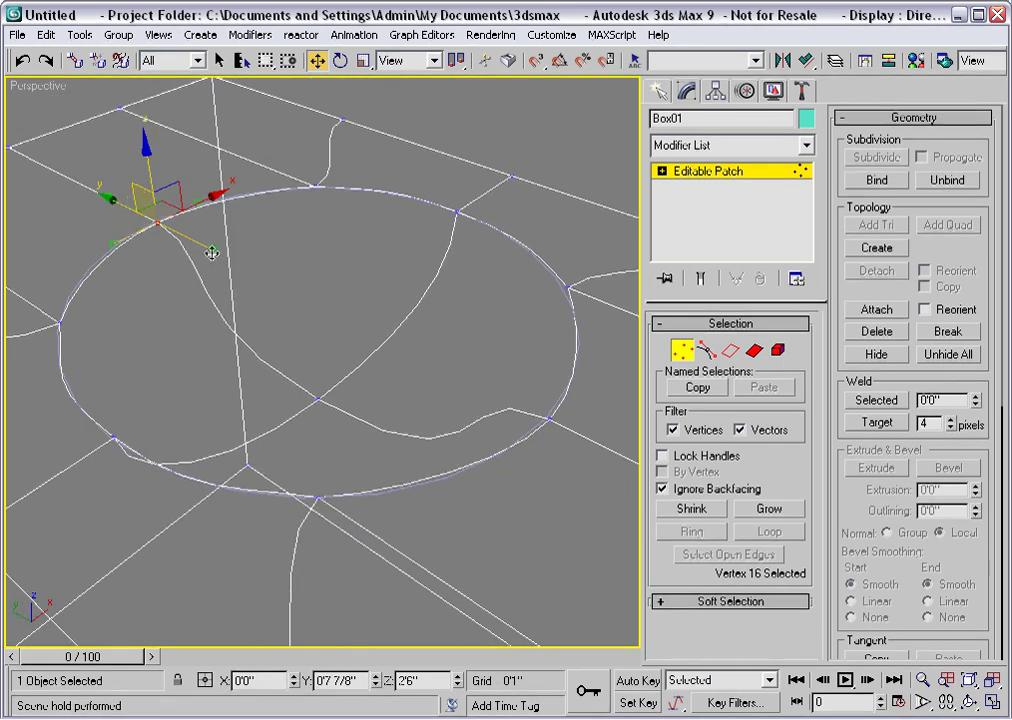
pyautogui.moveTo(215, 251); pyautogui.dragTo(166, 268)
pyautogui.click(549, 422)
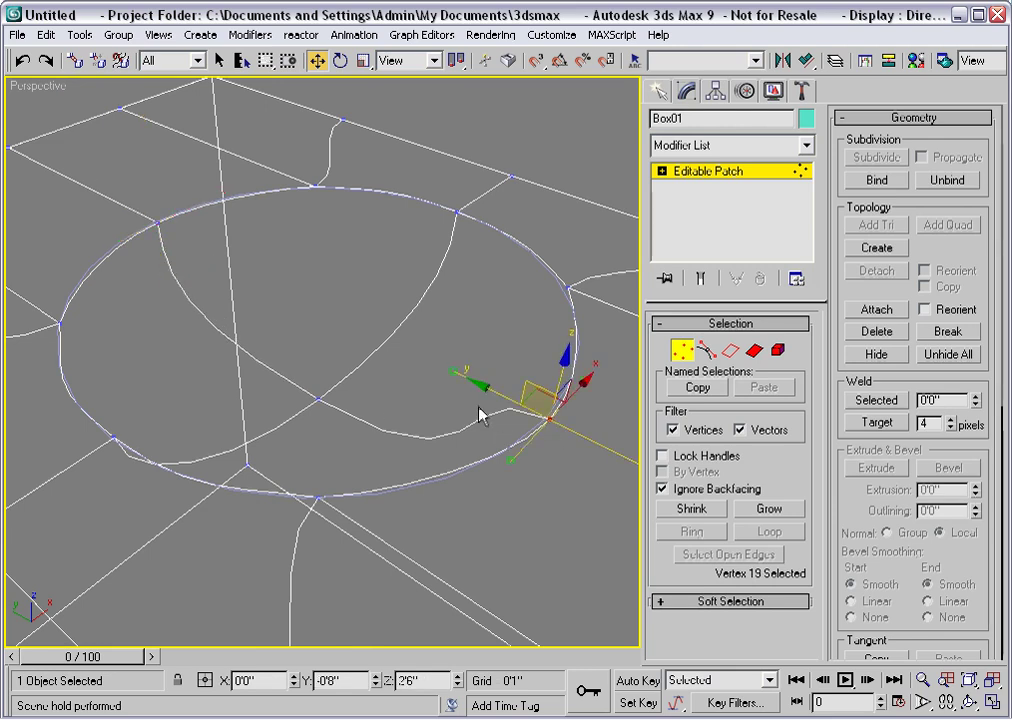
pyautogui.moveTo(450, 373); pyautogui.dragTo(530, 474)
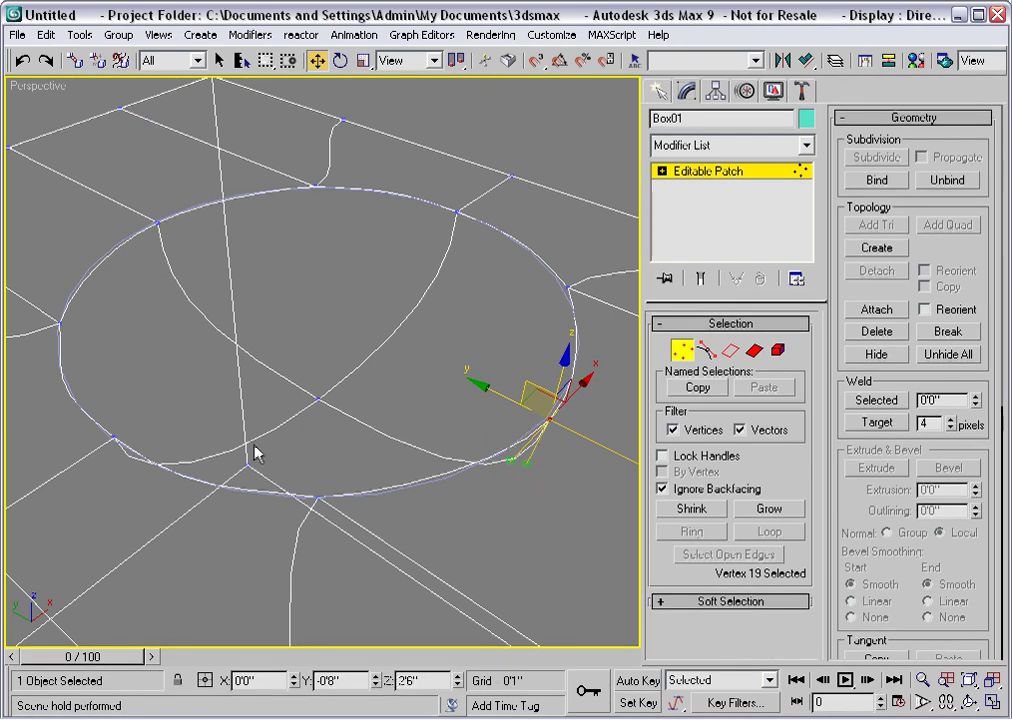
# Step: Return to shaded display and raise Box01's patch View Steps from 5 to 22
pyautogui.press('F3')
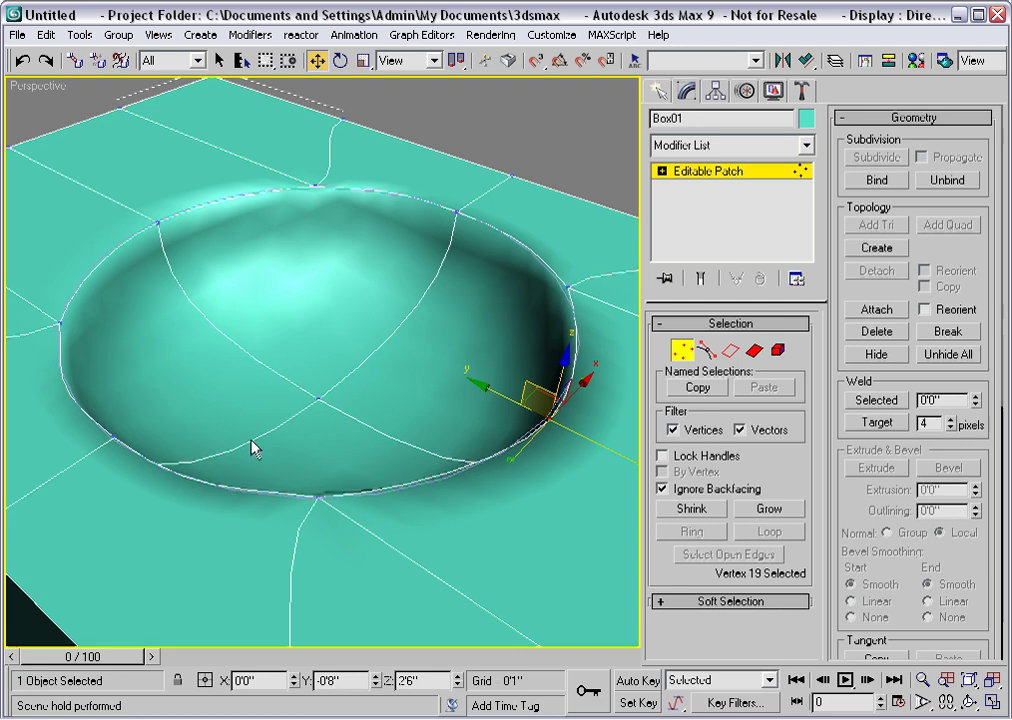
pyautogui.scroll(-5, 920, 240)
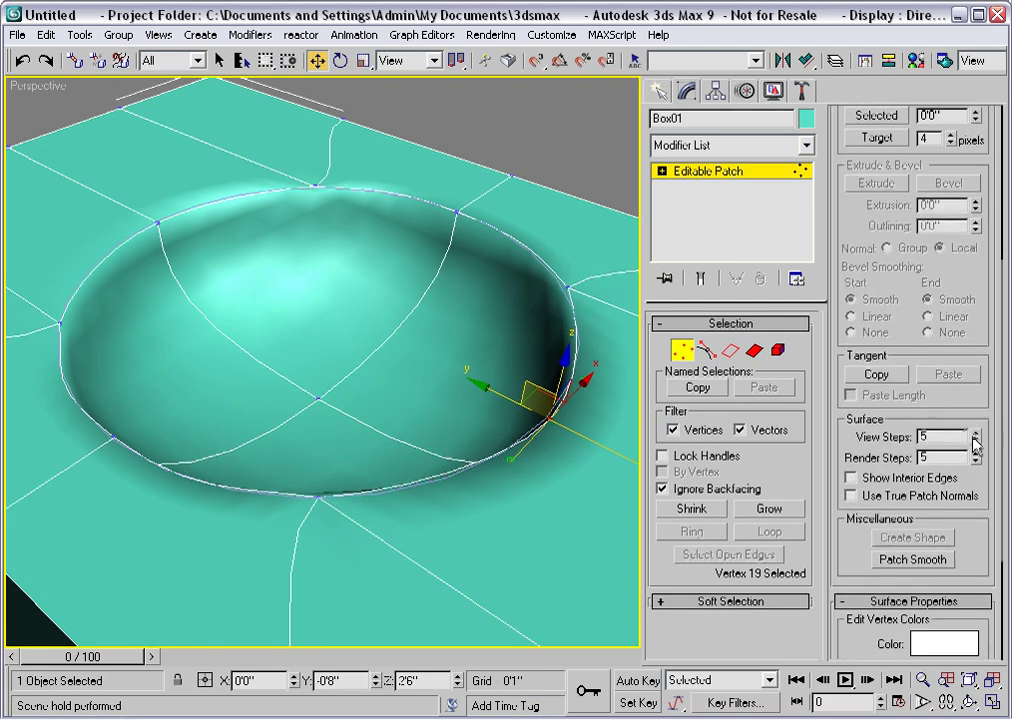
pyautogui.moveTo(975, 438); pyautogui.dragTo(972, 420)
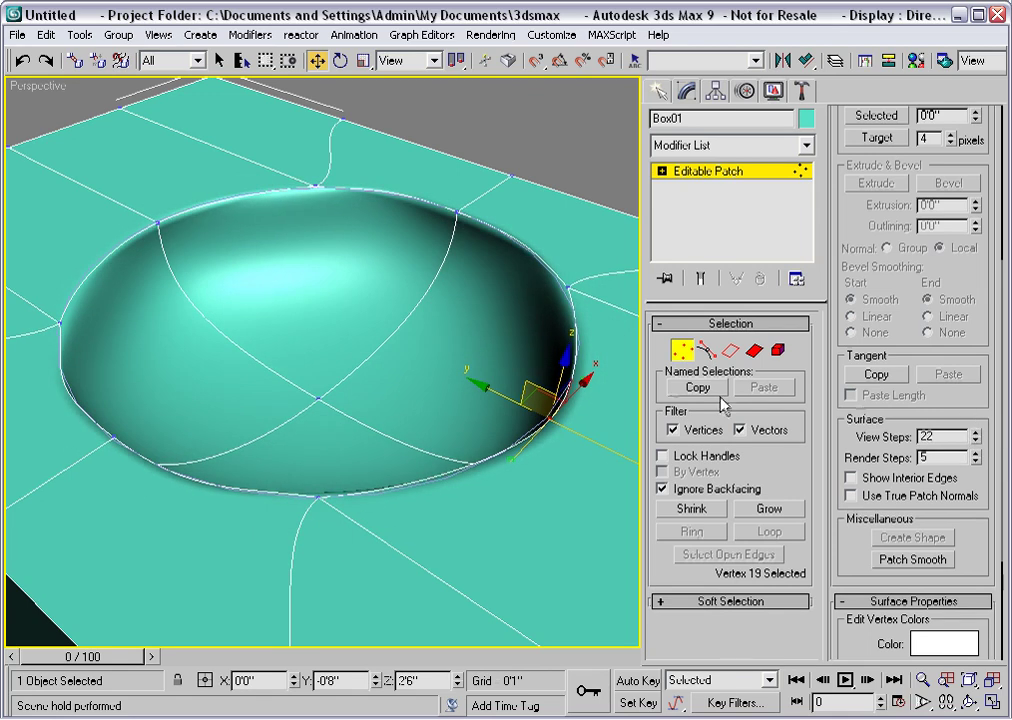